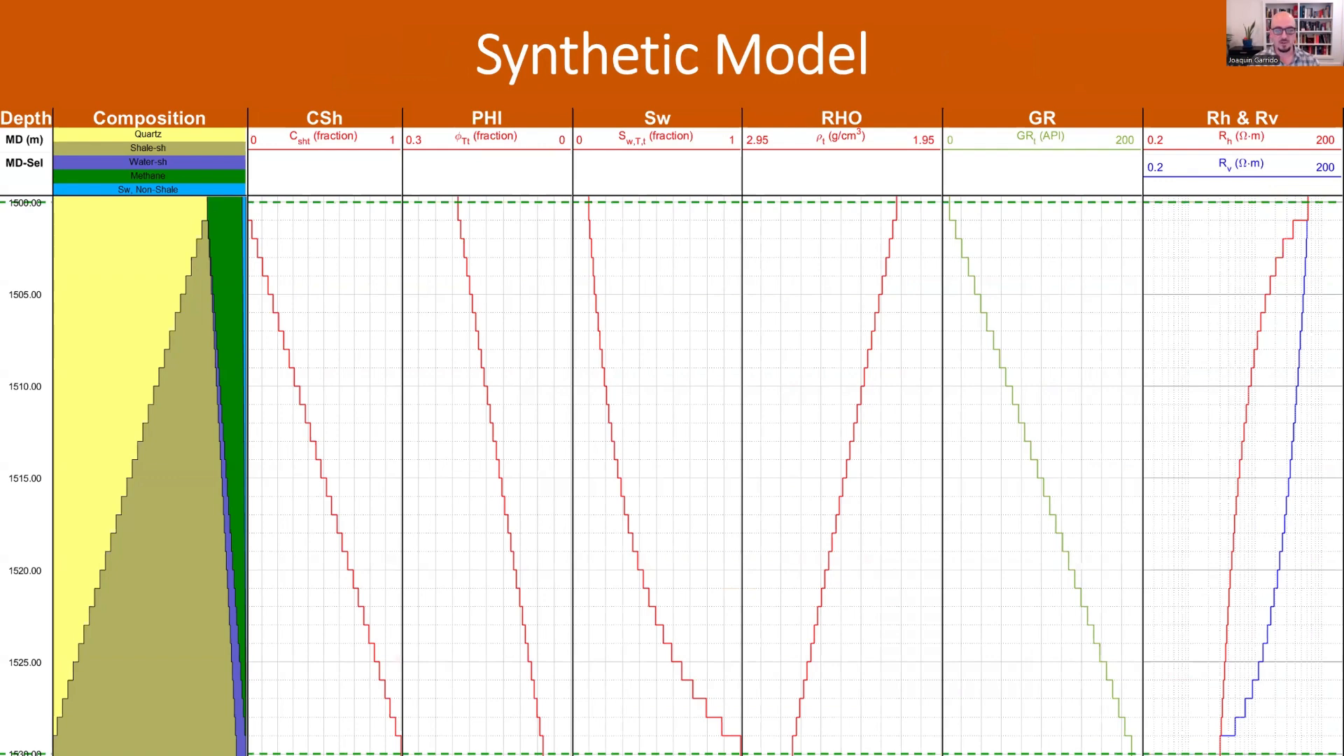
Leave the Synthetic Model slide and return to the Work desktop with the Compositional Joint Inversion dialog
key(alt+Tab)
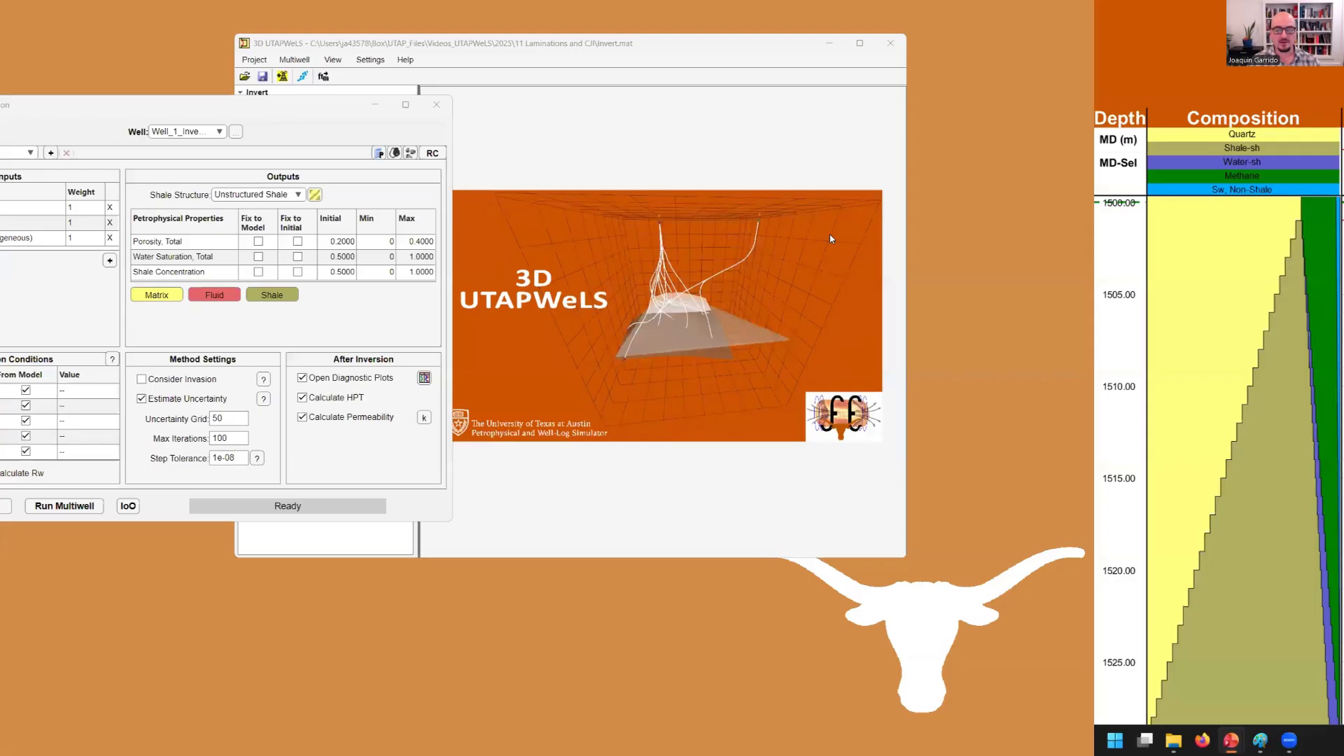
key(ctrl+super+Right)
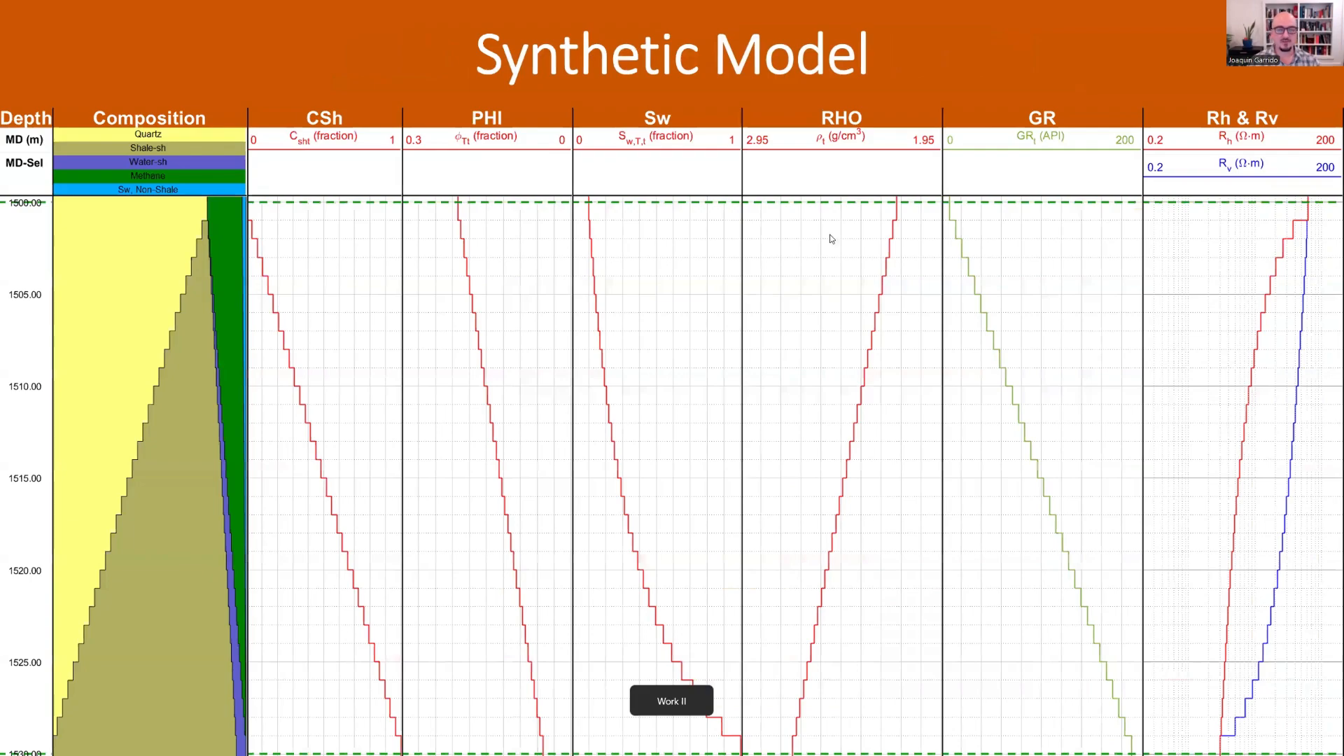
key(ctrl+super+Left)
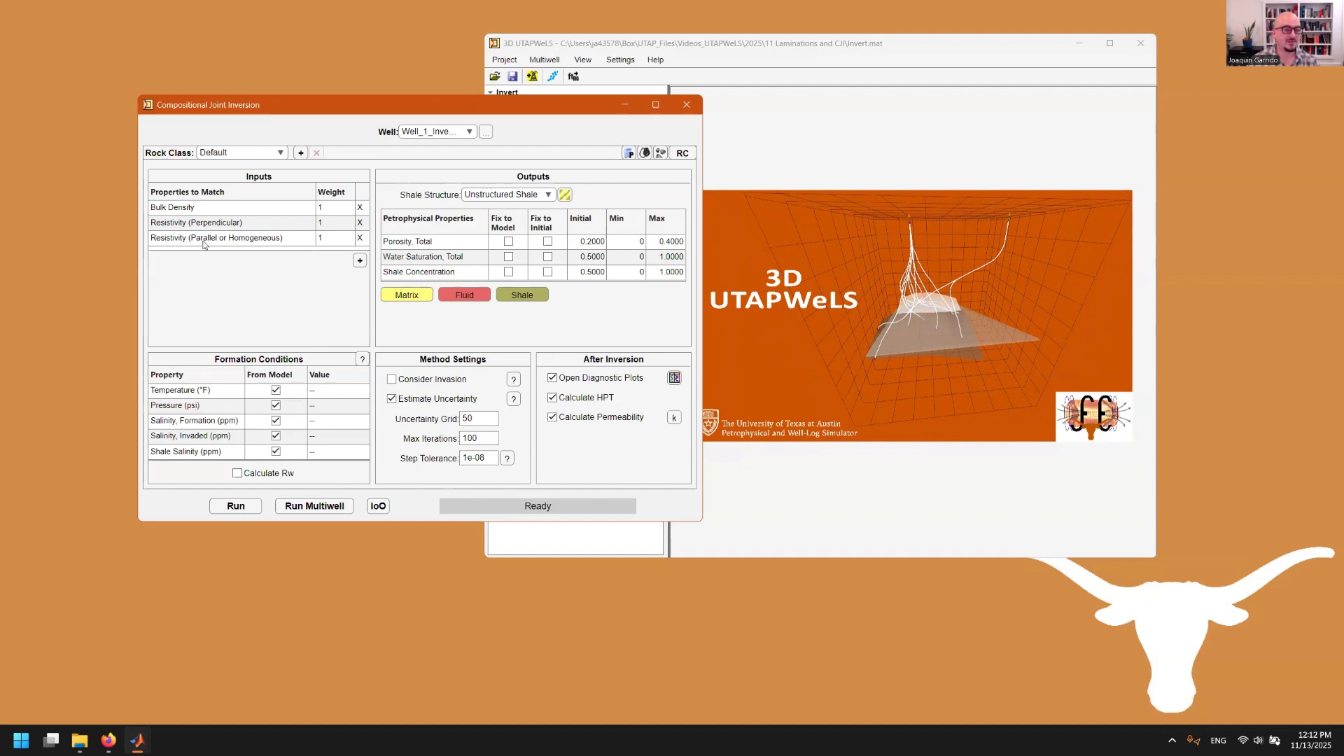
Add Gamma Ray as a fourth property to match, at weight 1
click(360, 260)
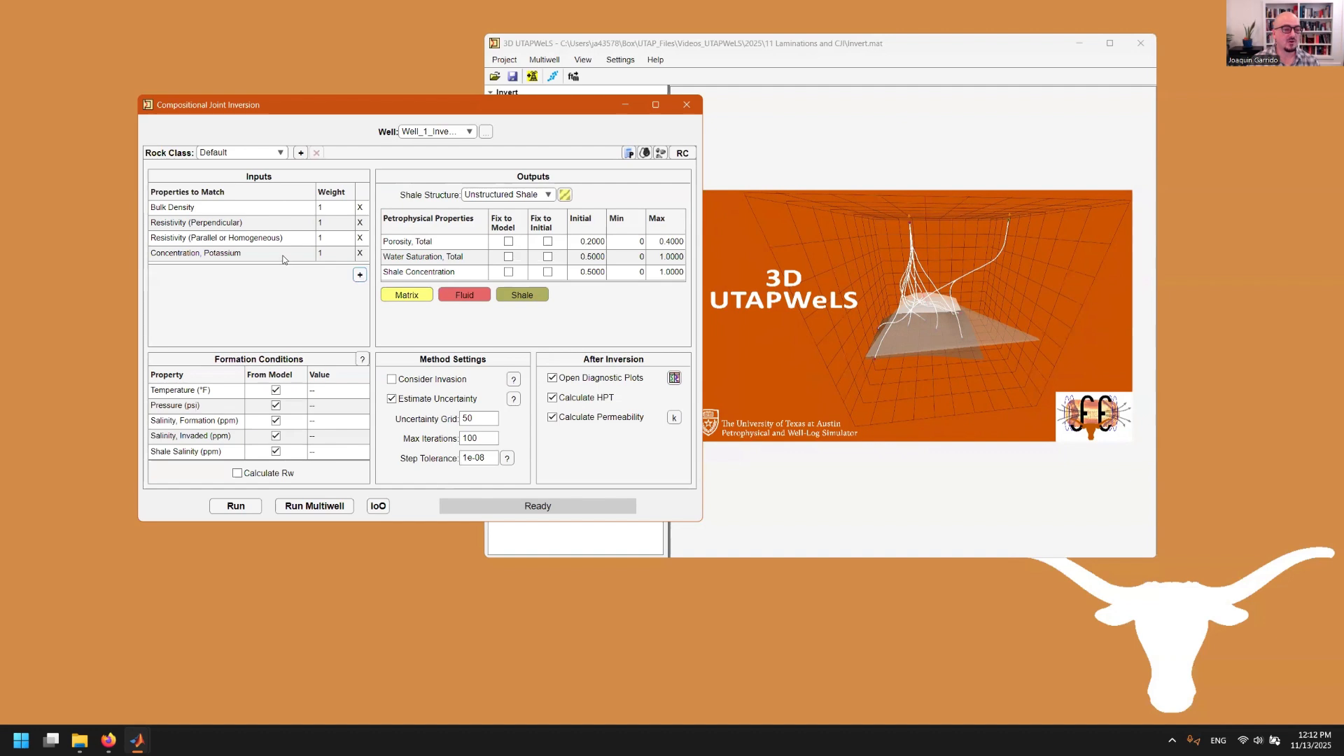
click(285, 260)
click(285, 259)
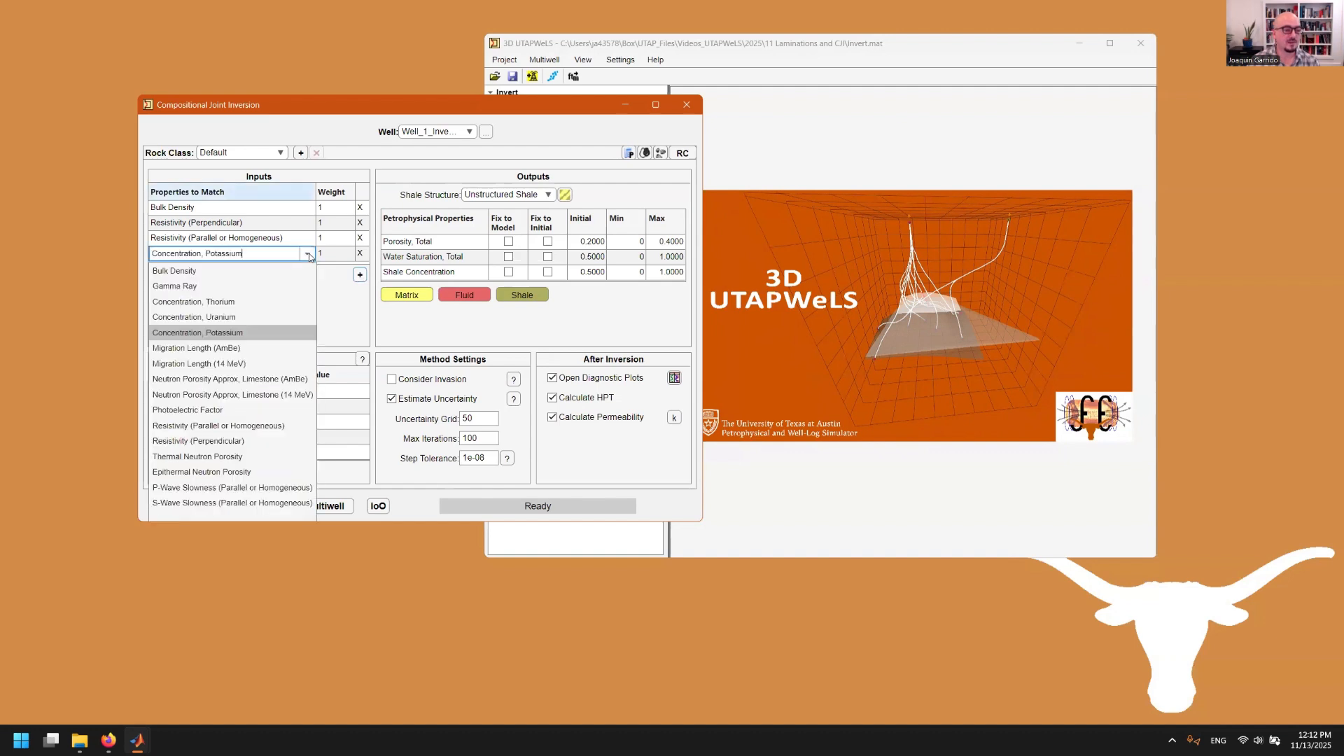
click(227, 288)
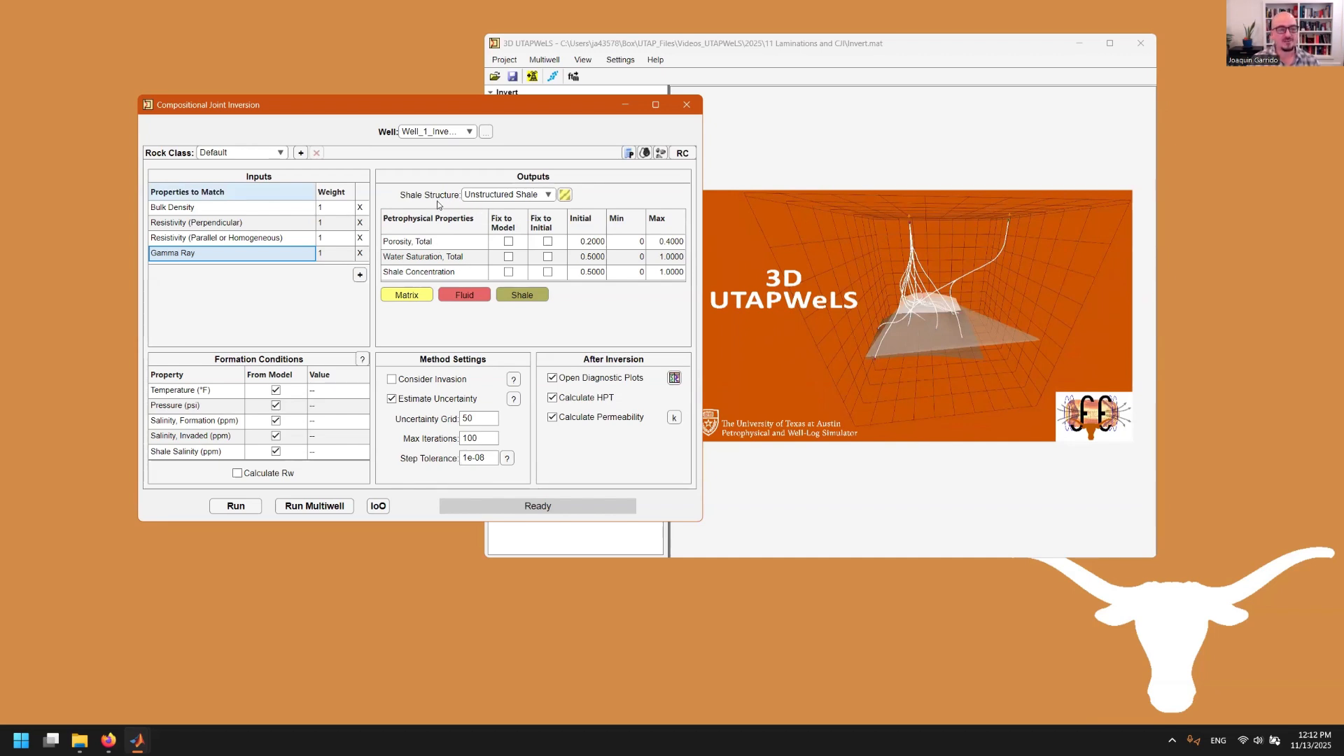
Set Shale Structure to Laminar and widen the dialog so matrix porosity shows among the outputs
click(514, 196)
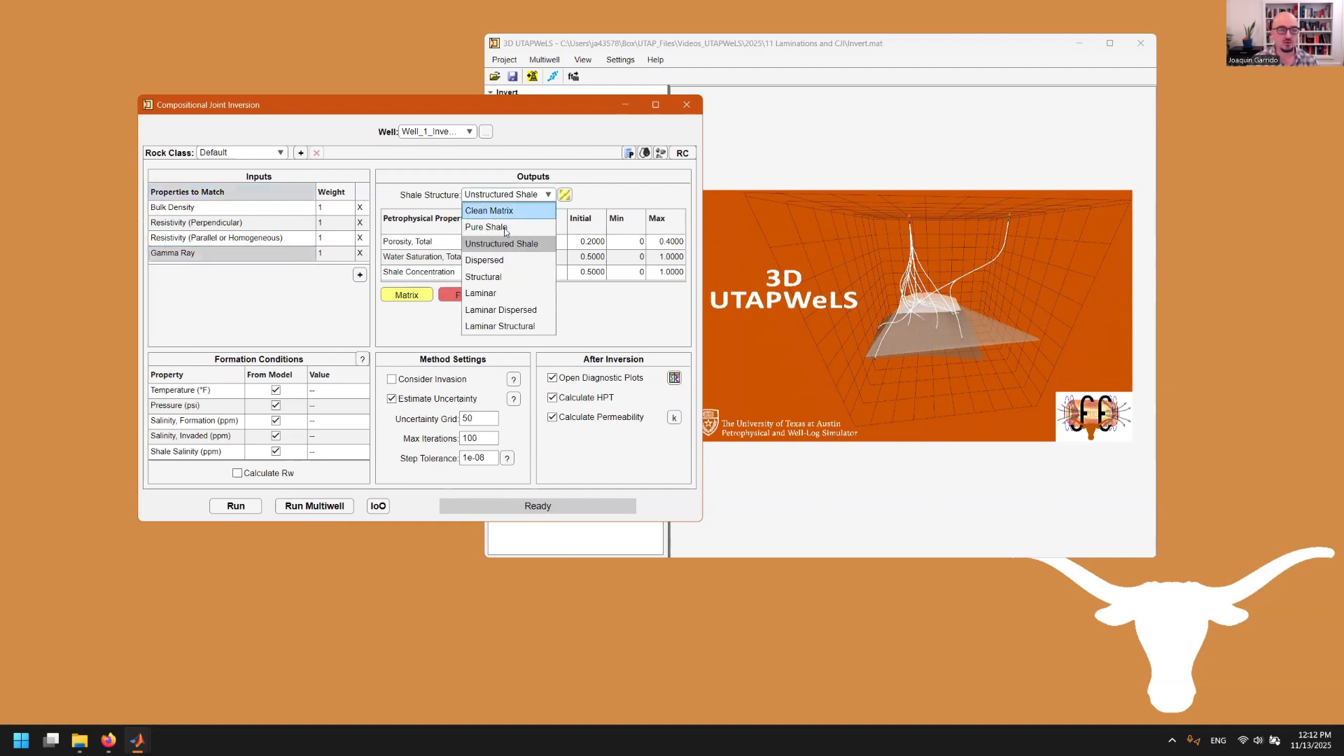
click(481, 293)
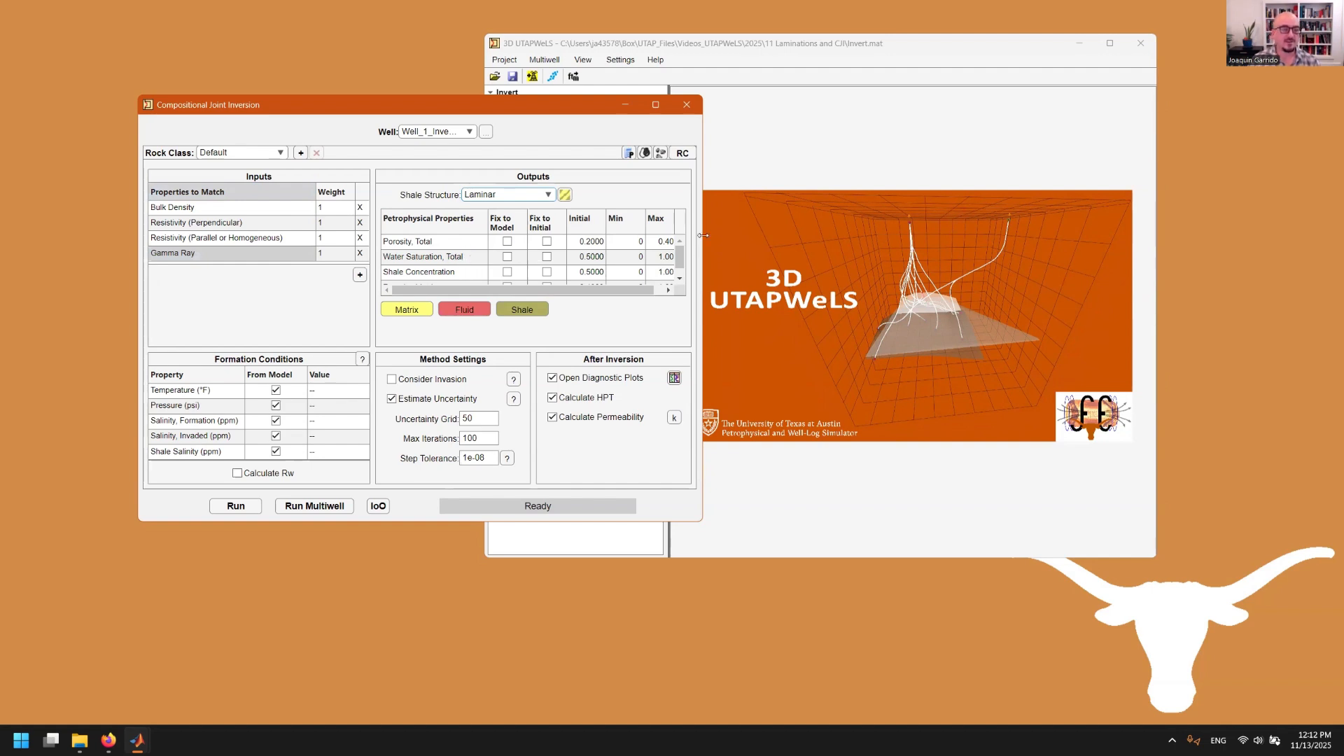
drag(703, 235, 756, 238)
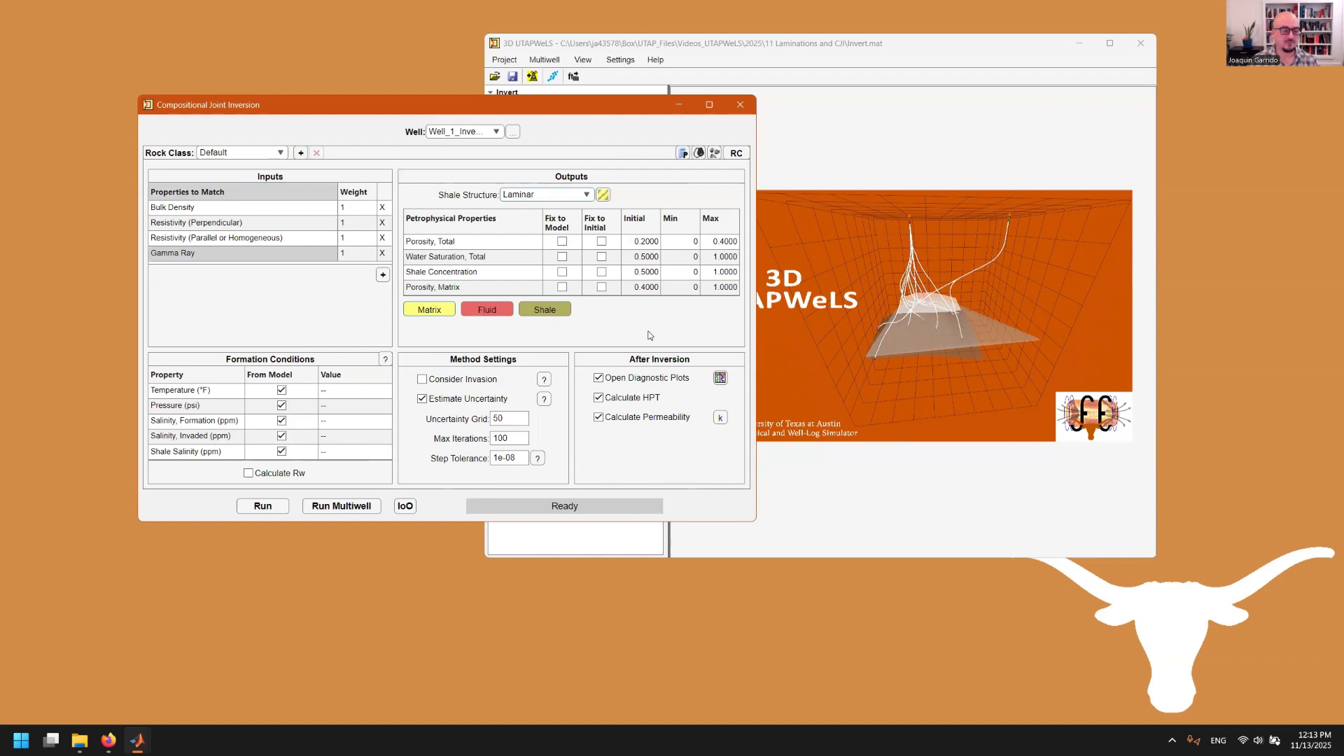
key(alt+Tab)
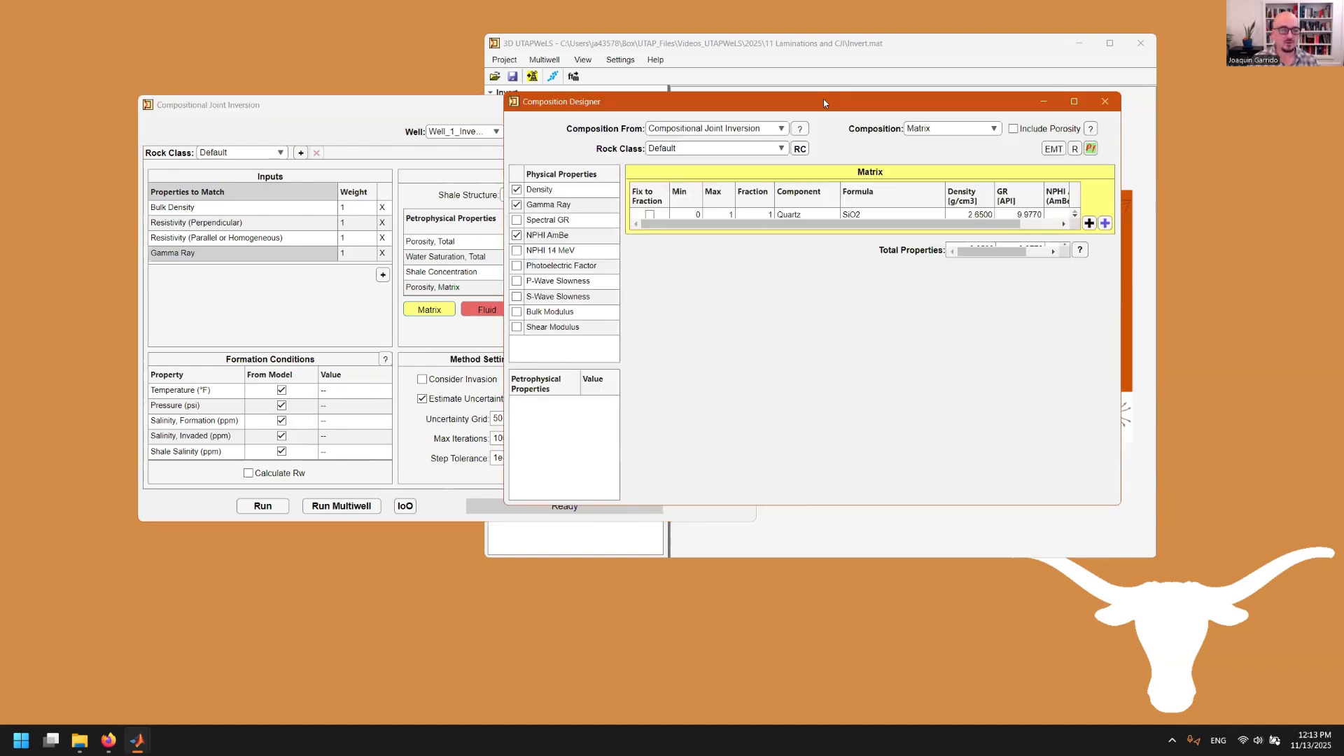
Delete the Albite and Almandine rows so the matrix is pure Quartz
drag(823, 99, 727, 200)
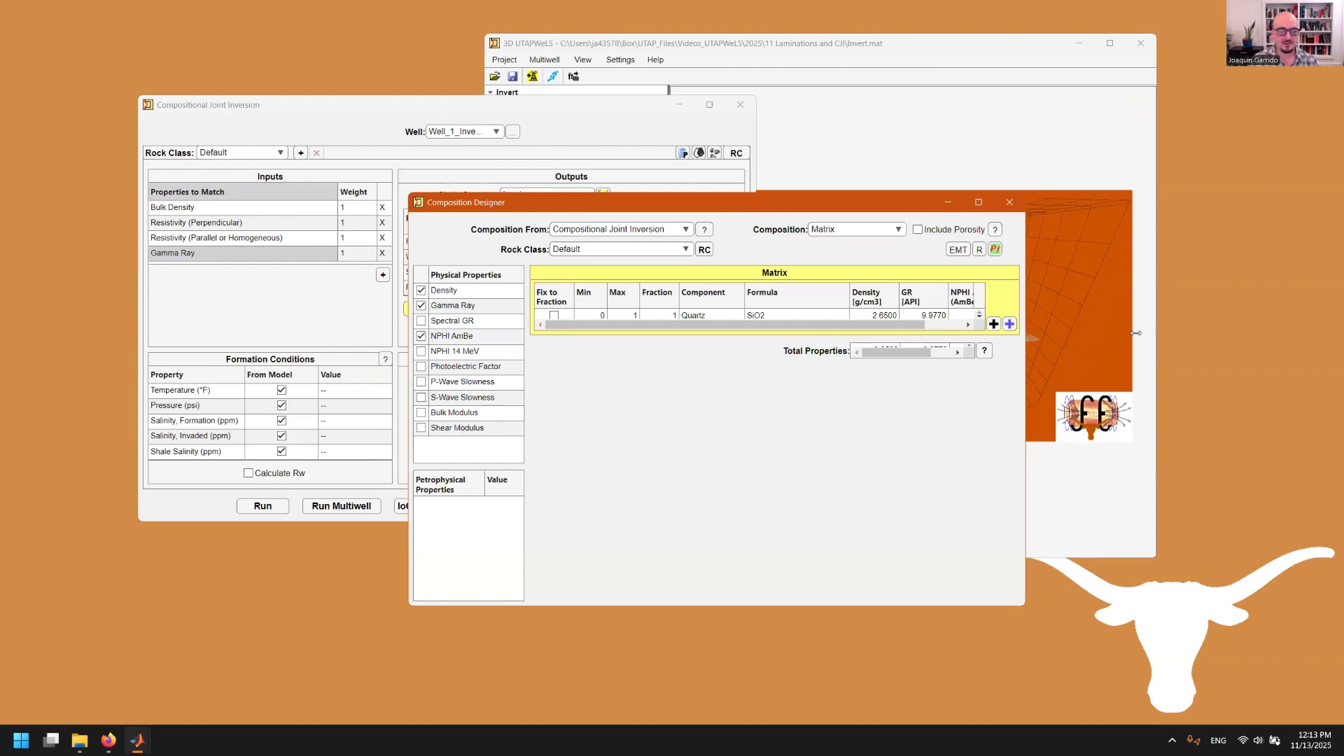
drag(1026, 334, 1136, 333)
drag(769, 201, 744, 214)
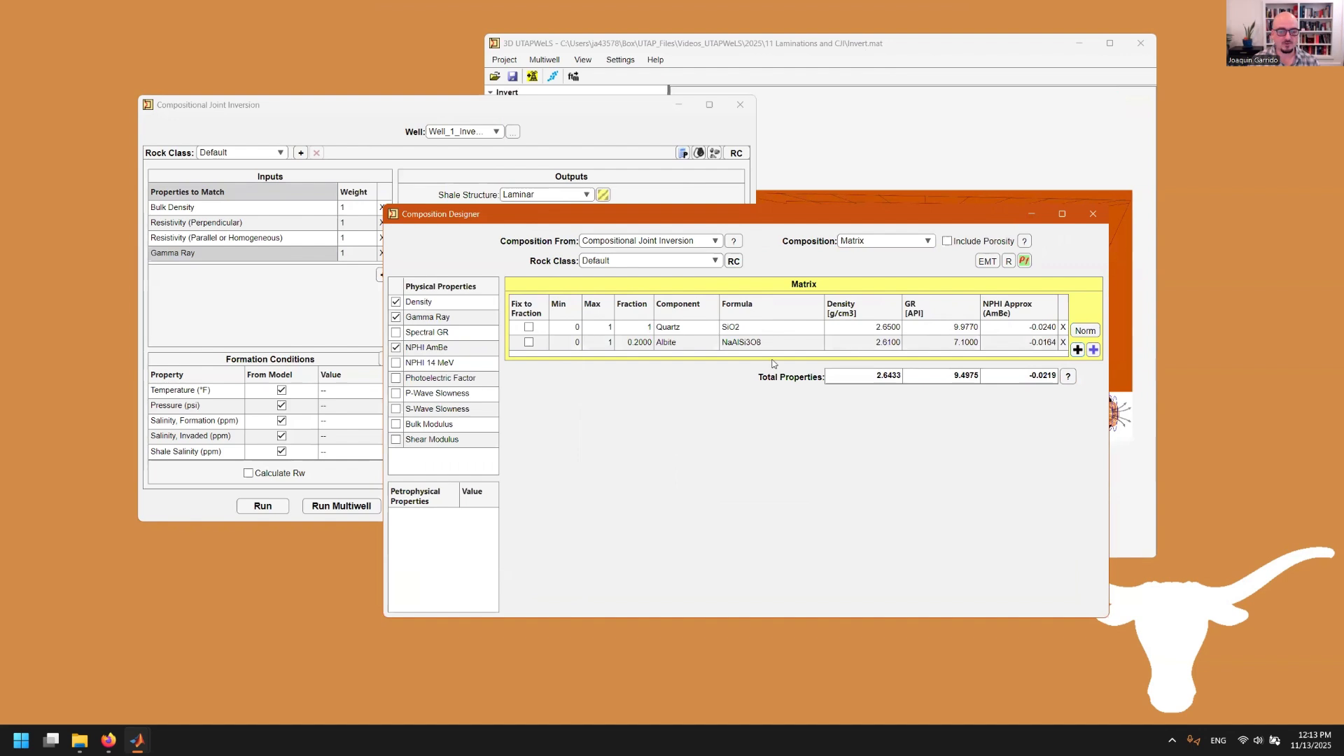
click(1076, 350)
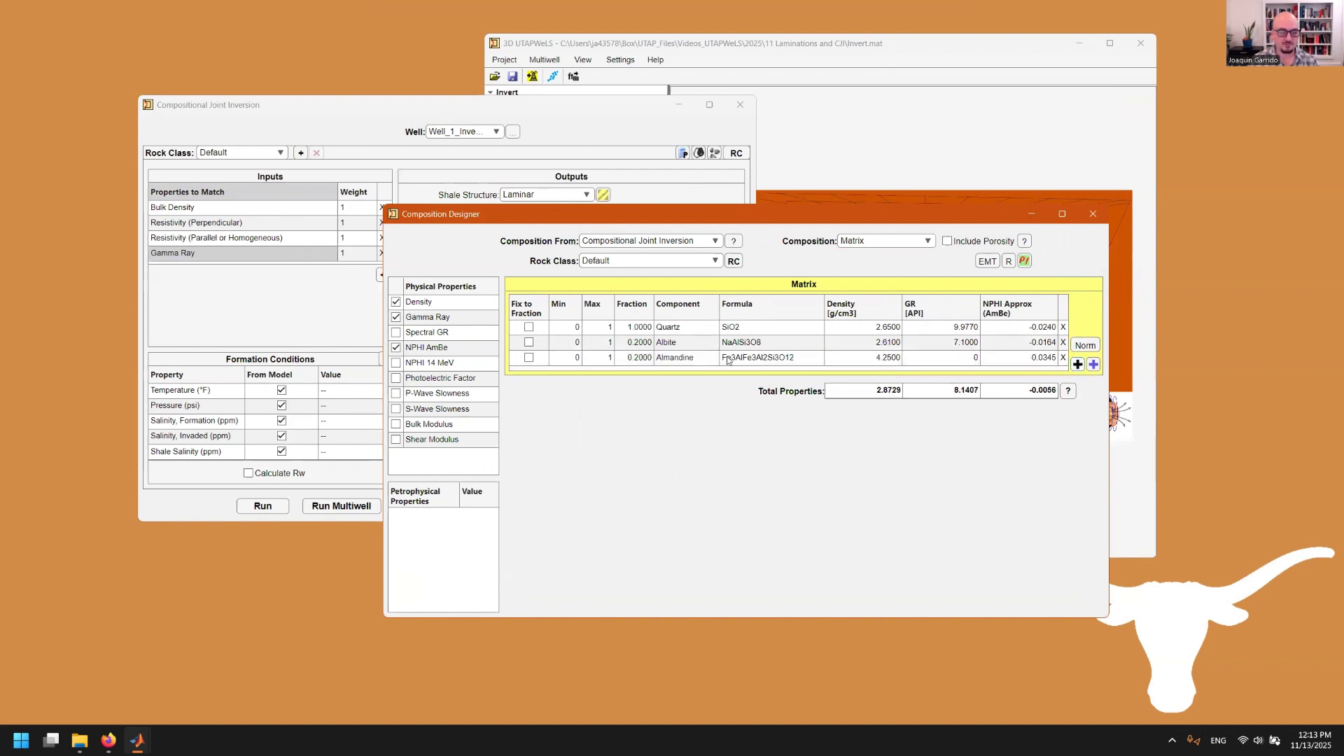
click(718, 348)
click(719, 348)
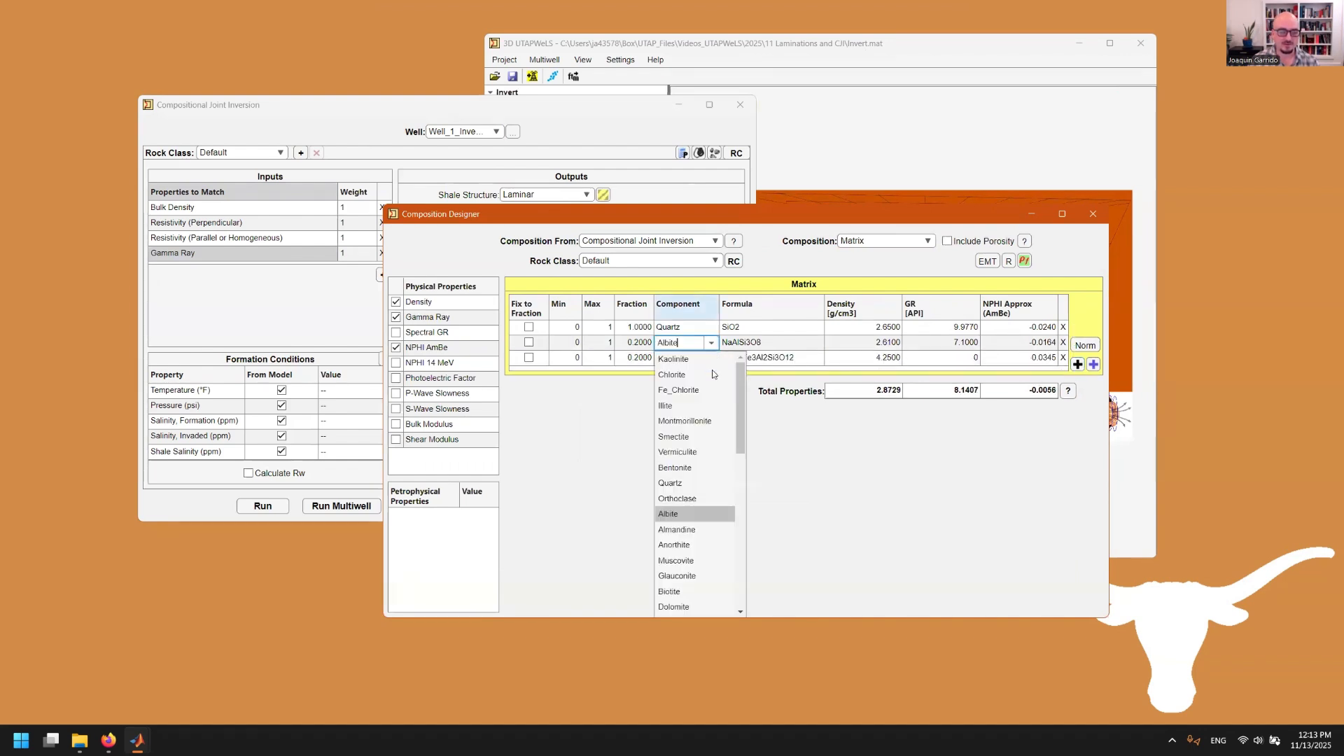
scroll(712, 431, down, 3)
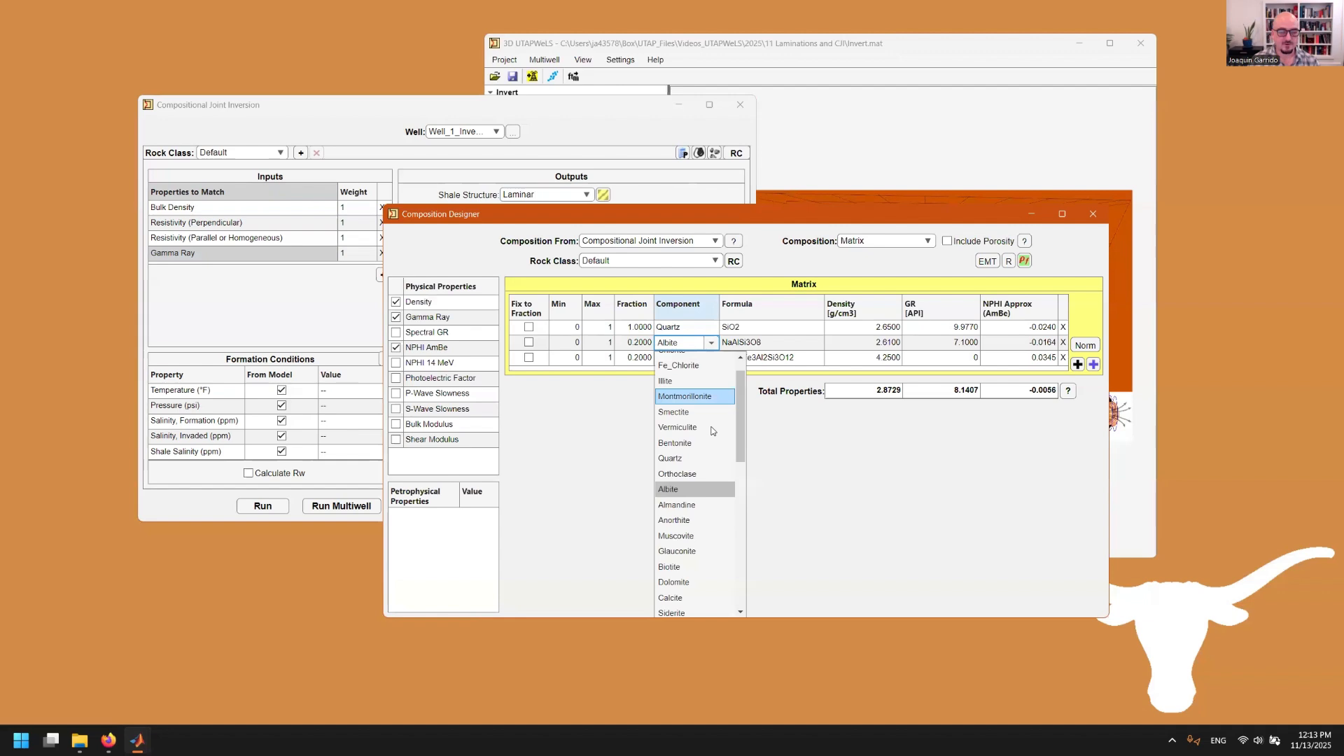
click(1064, 358)
click(1063, 343)
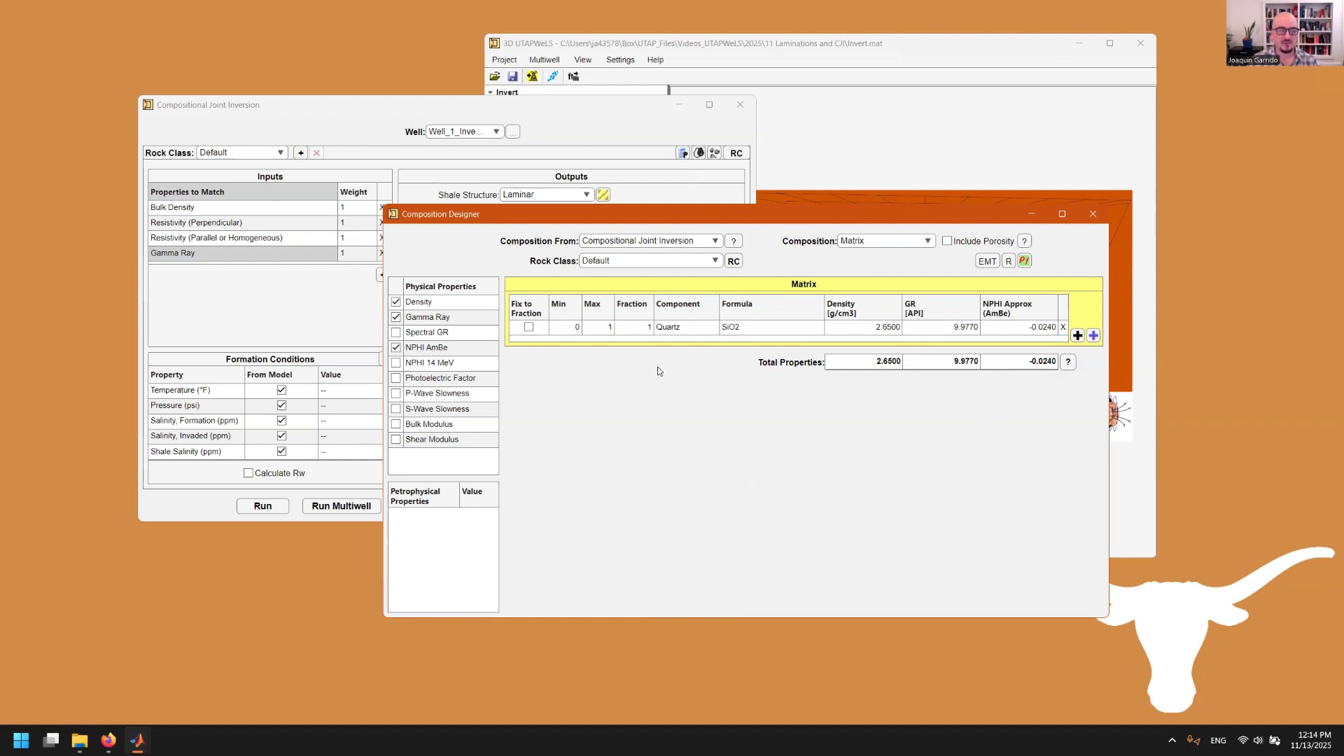
Leave Photoelectric Factor and NPHI AmBe unchecked, keeping only density and gamma ray properties
click(396, 380)
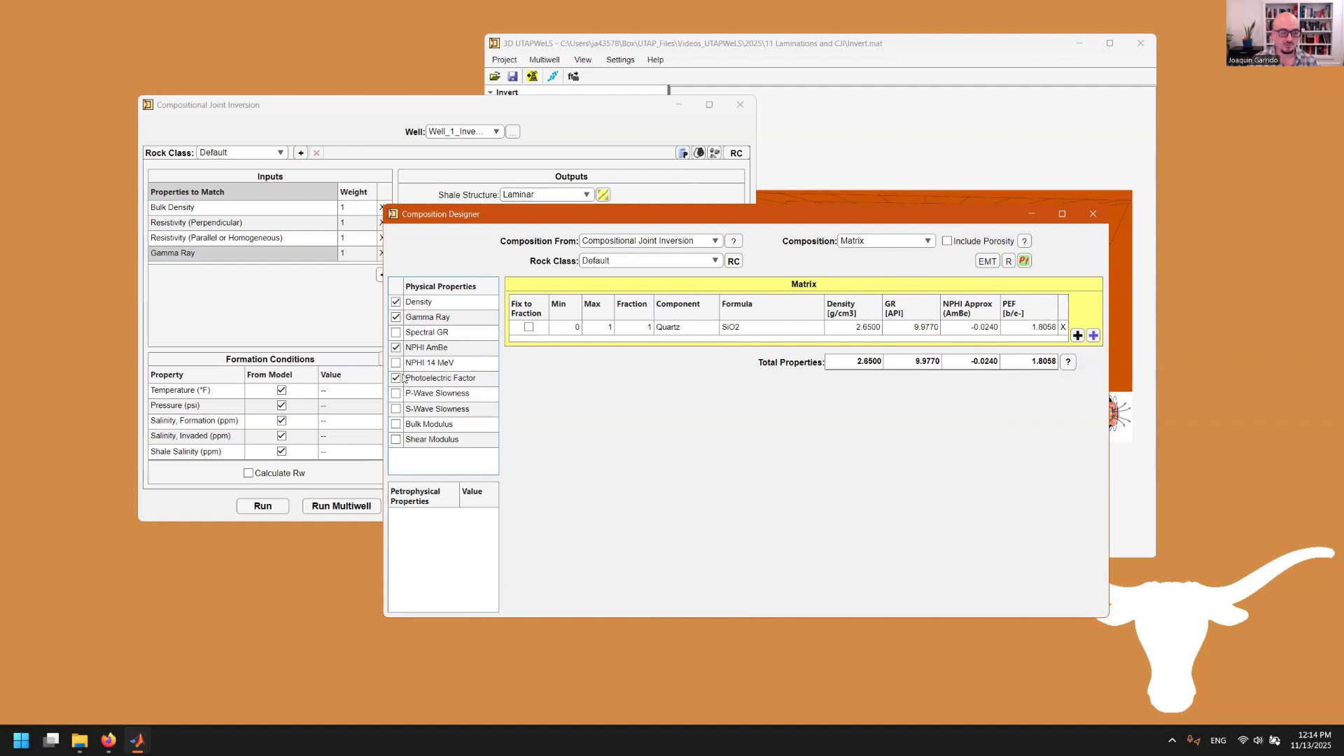
click(404, 379)
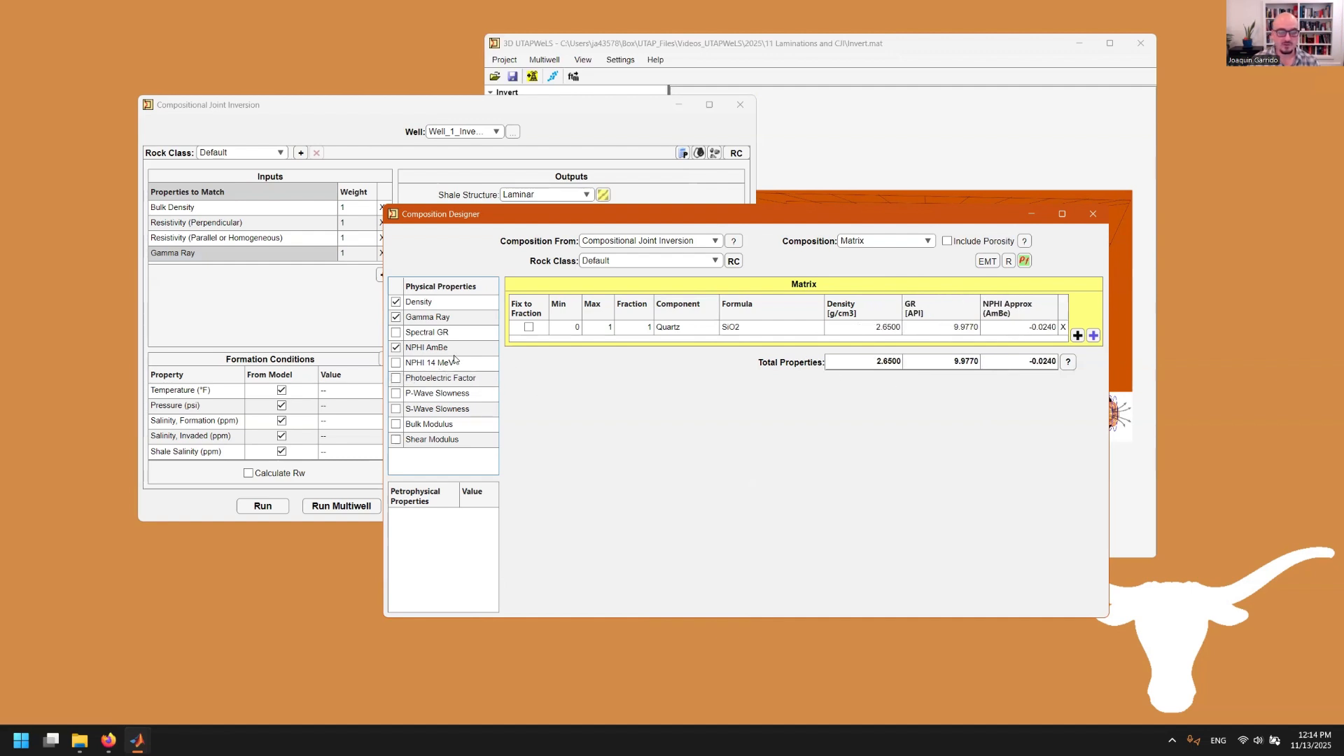
click(403, 354)
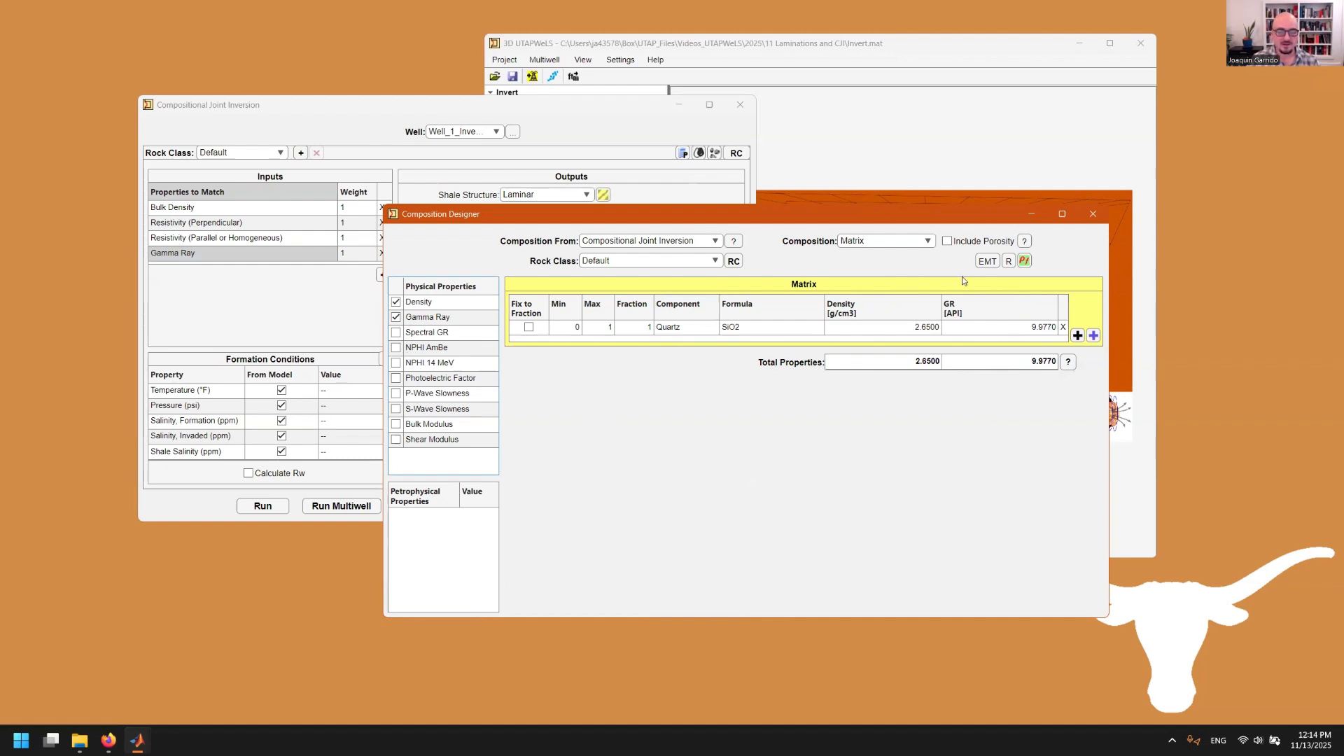
click(927, 242)
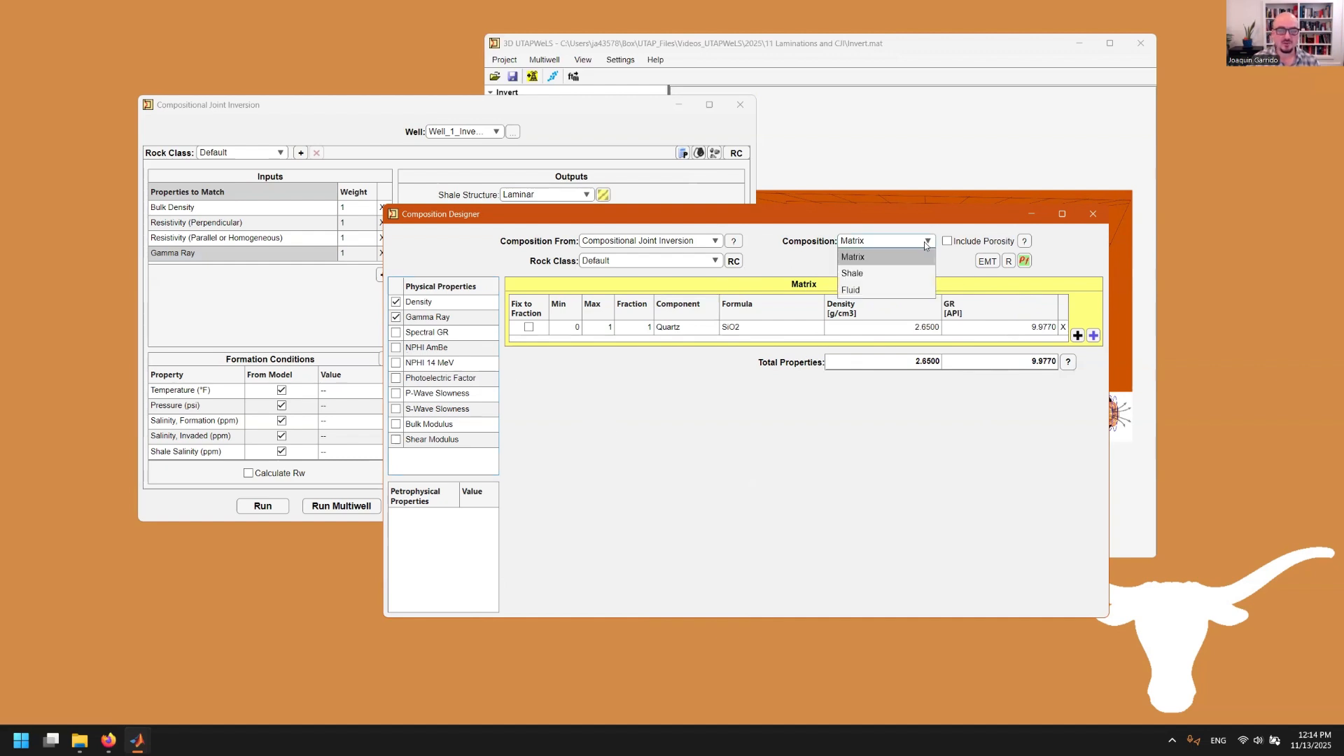
In the Shale composition, remove Illite, Muscovite and Quartz, leaving Shale at fraction 1
click(893, 273)
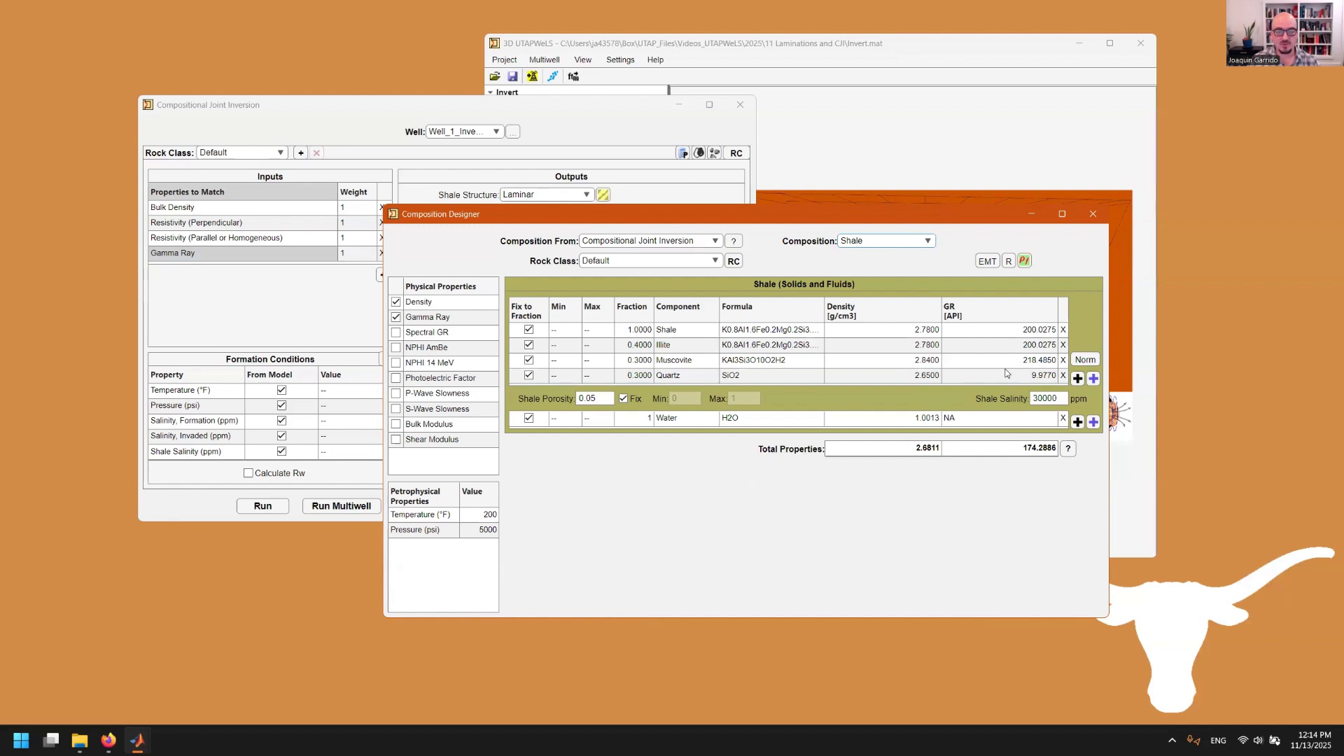
click(1065, 344)
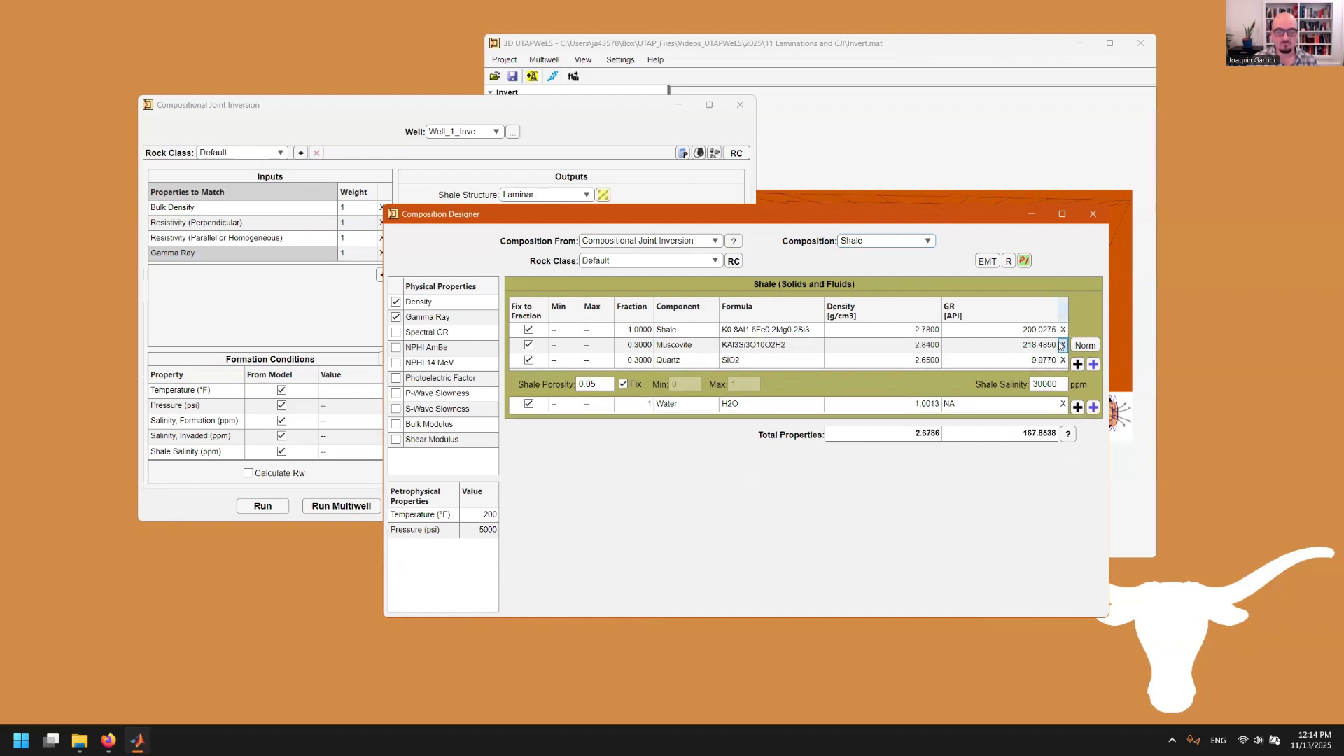
click(1063, 360)
click(1064, 345)
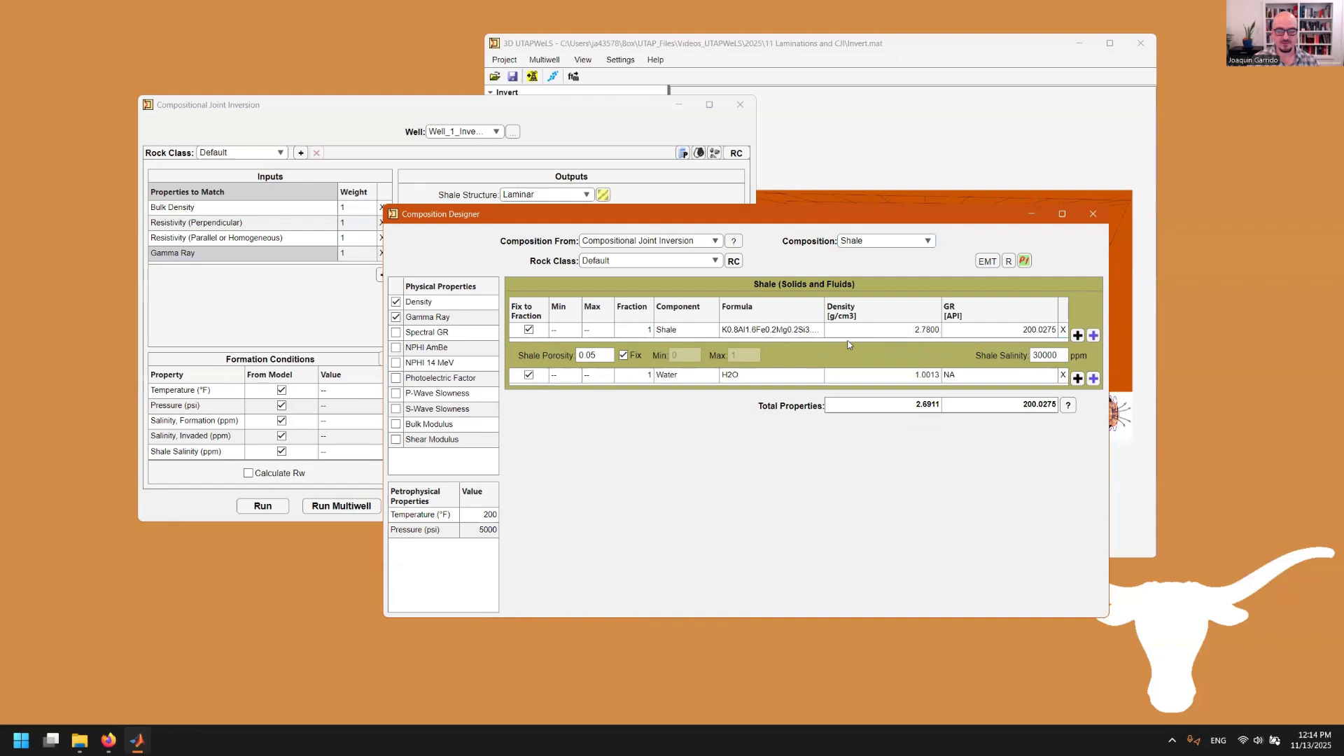
Set the Shale component density to 2.78 g/cm3 and add a new mineral row
click(919, 337)
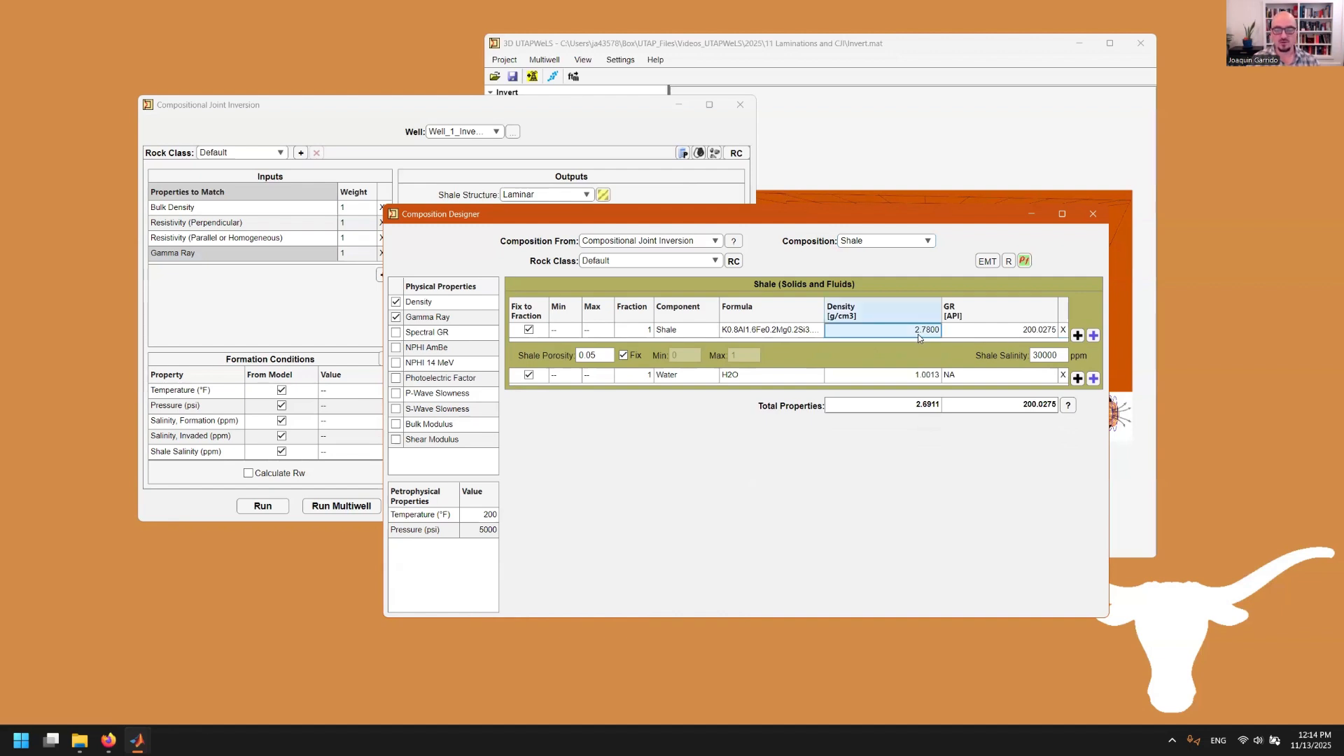
click(1003, 338)
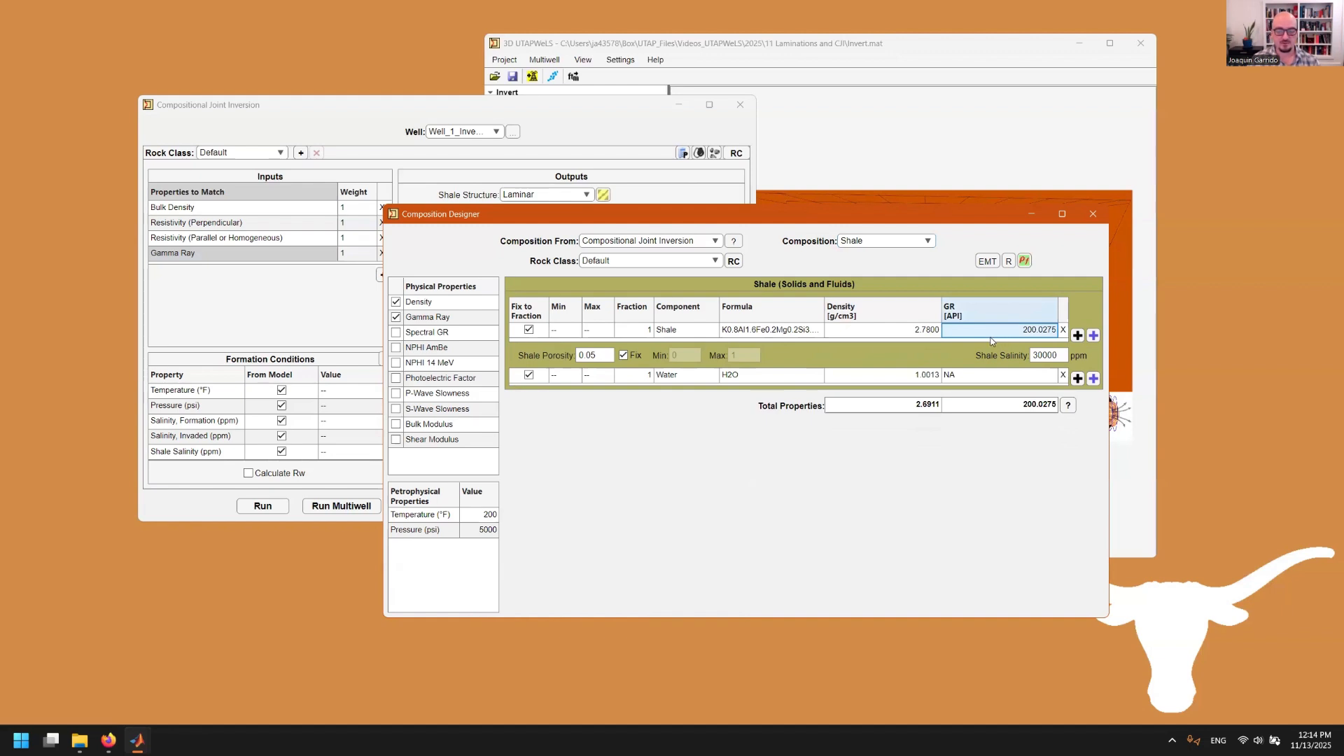
click(889, 332)
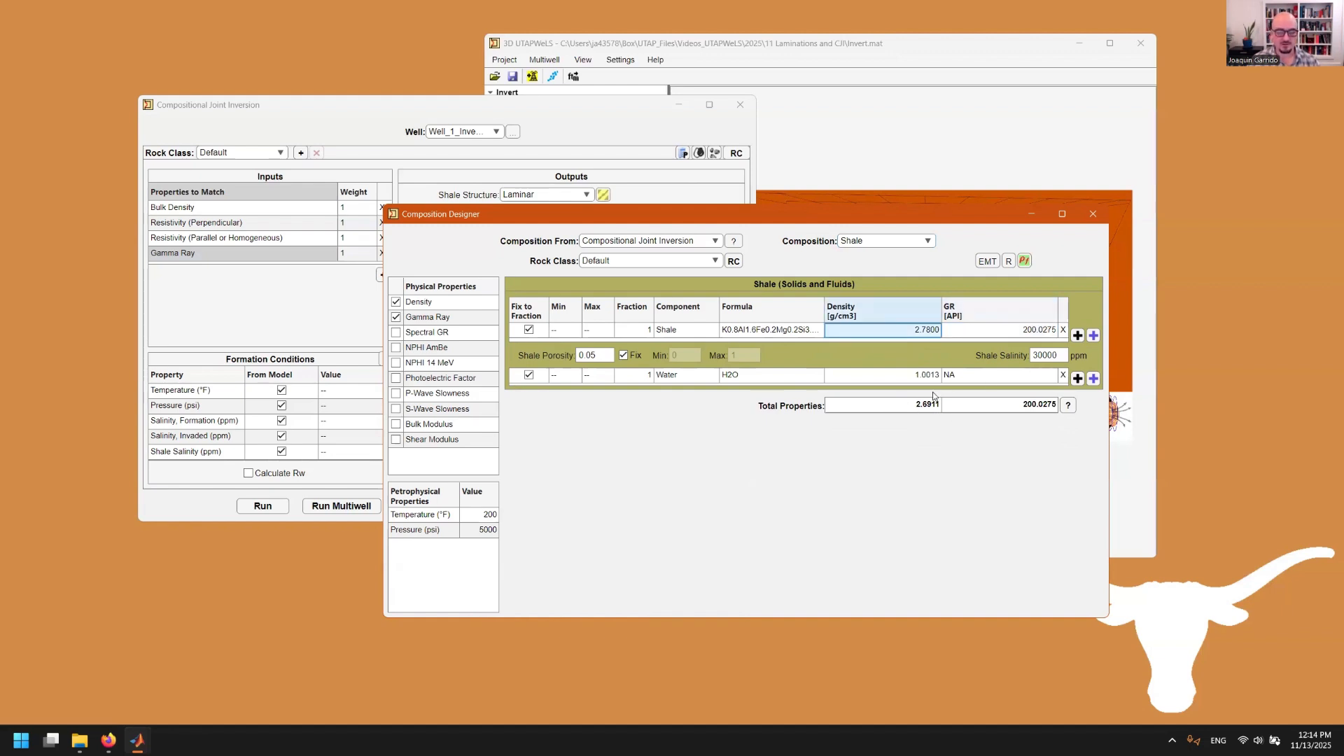
text(2)
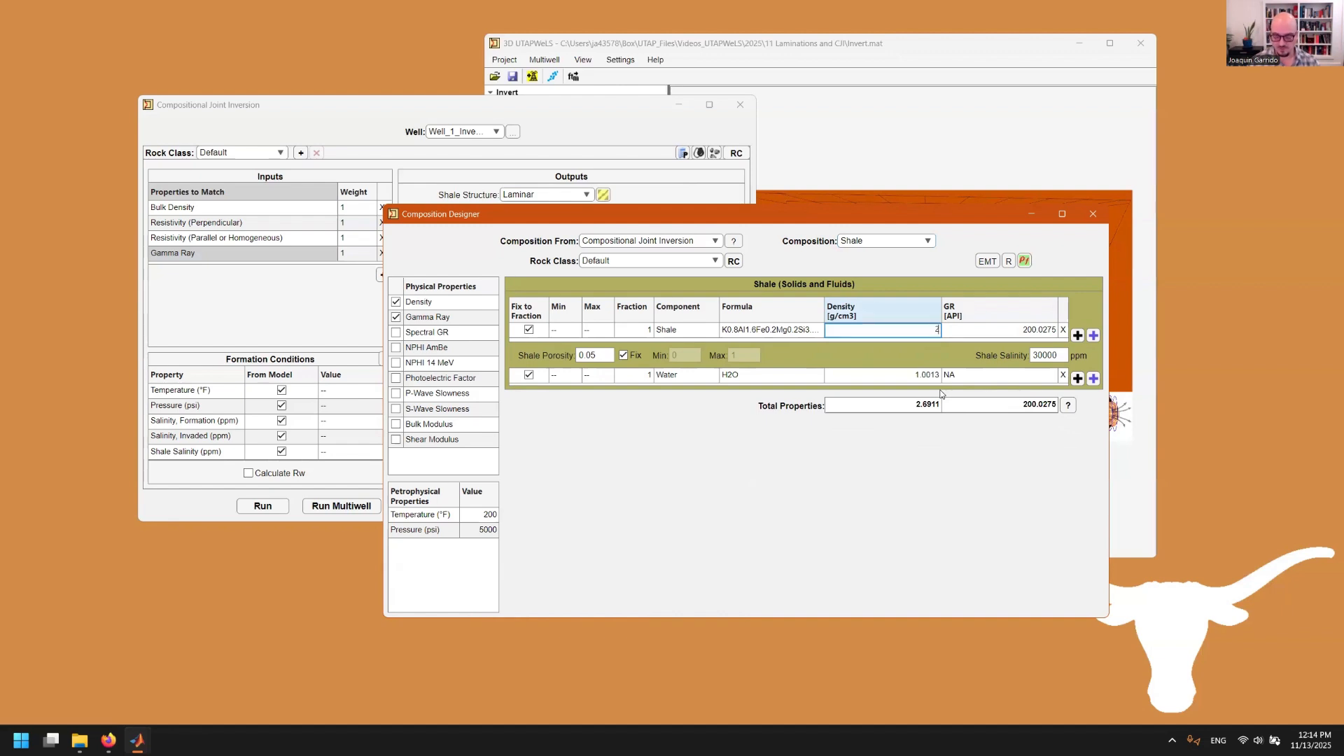
text(.8)
key(Return)
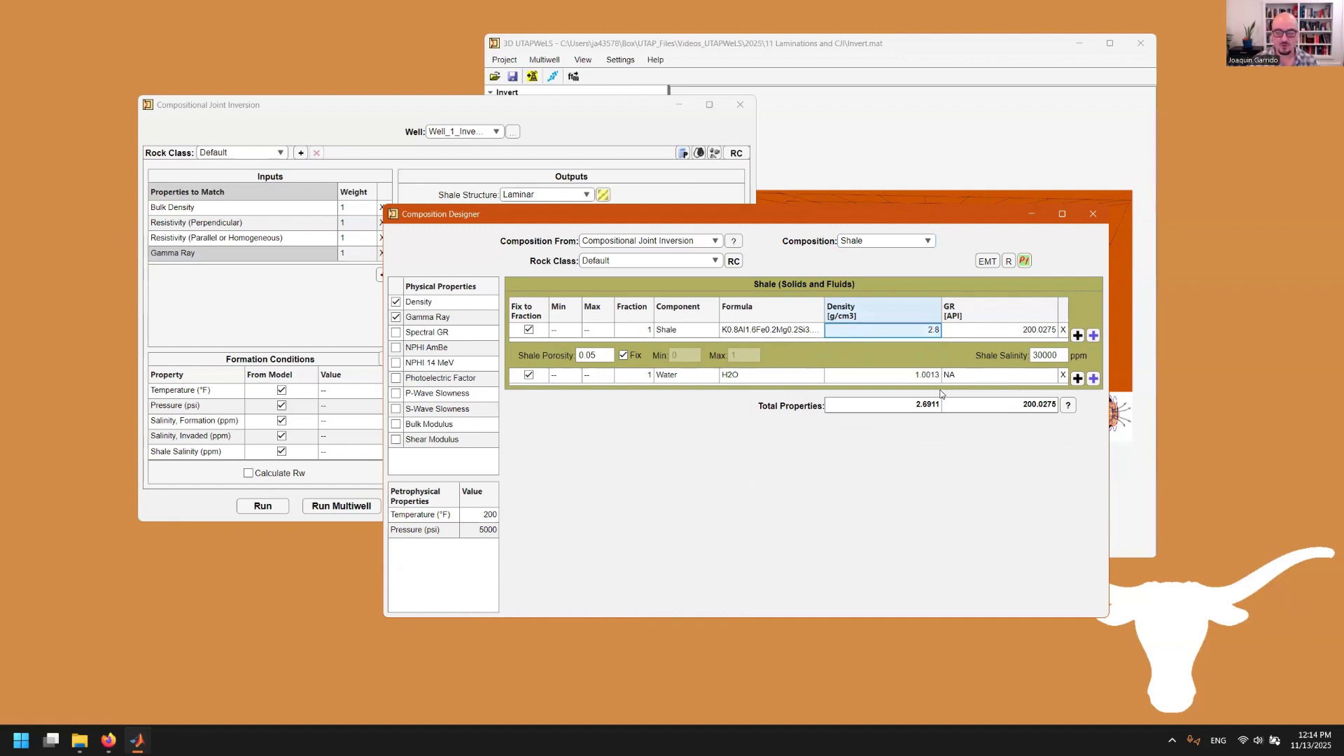
double_click(922, 330)
text(.78)
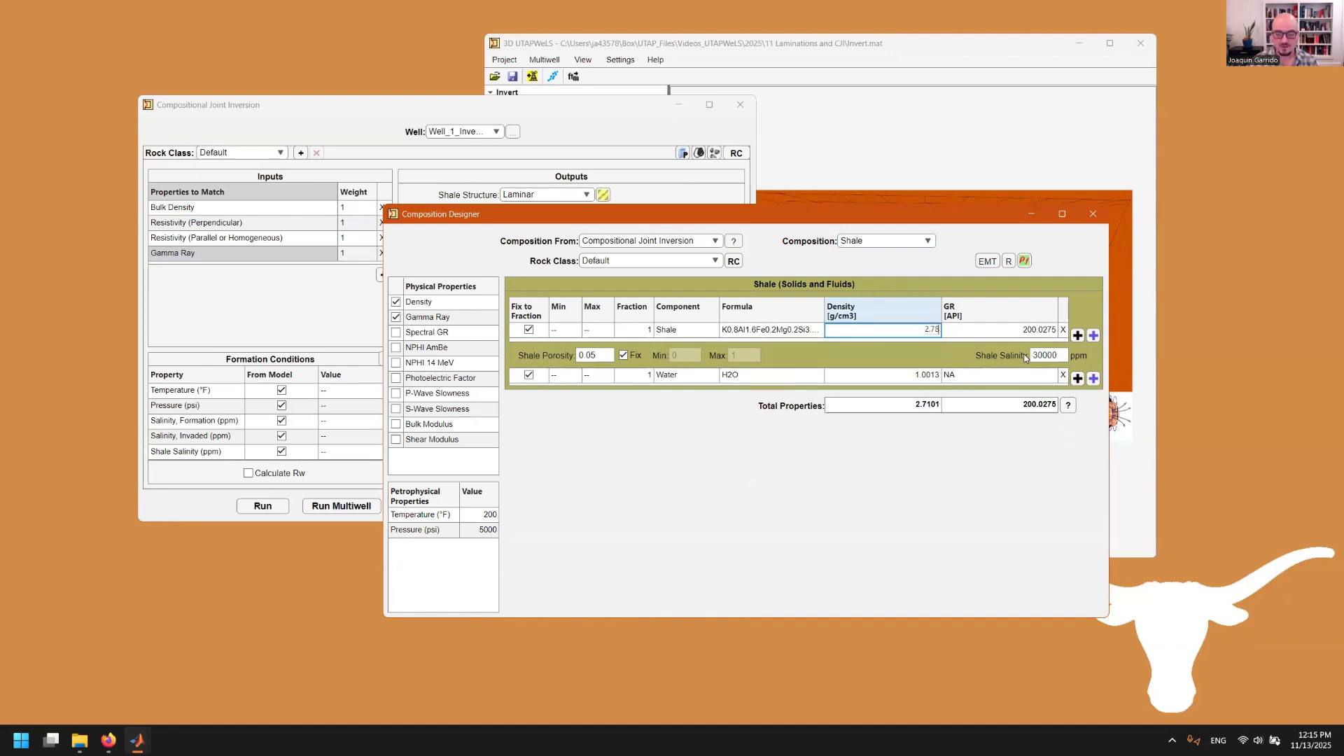
key(Return)
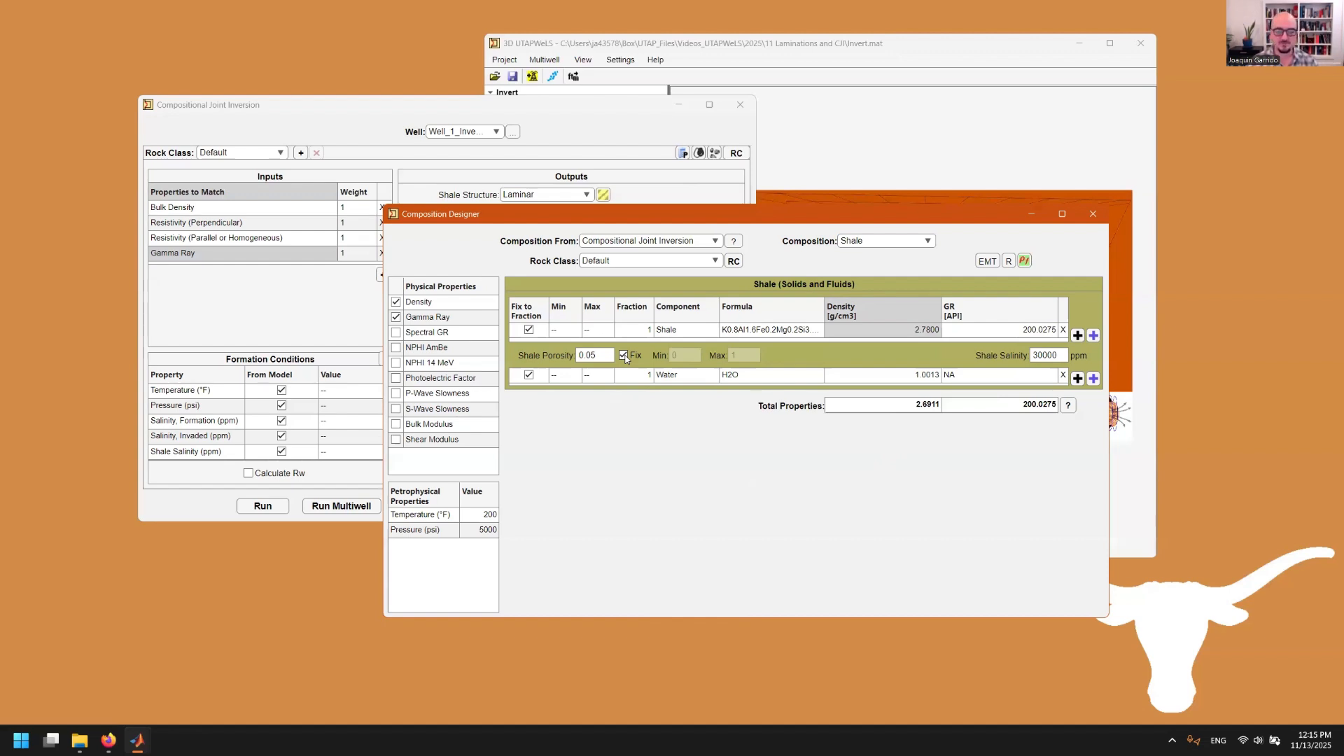
click(1076, 336)
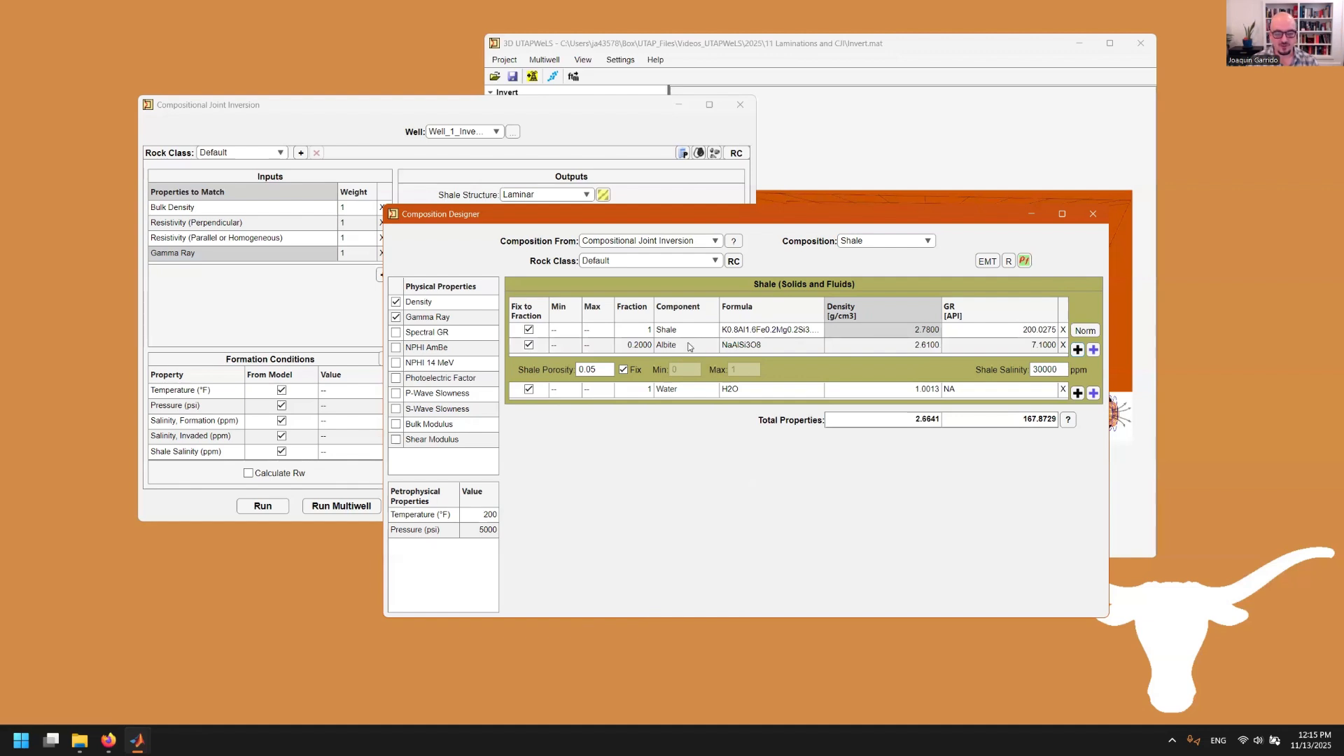
click(689, 346)
click(712, 347)
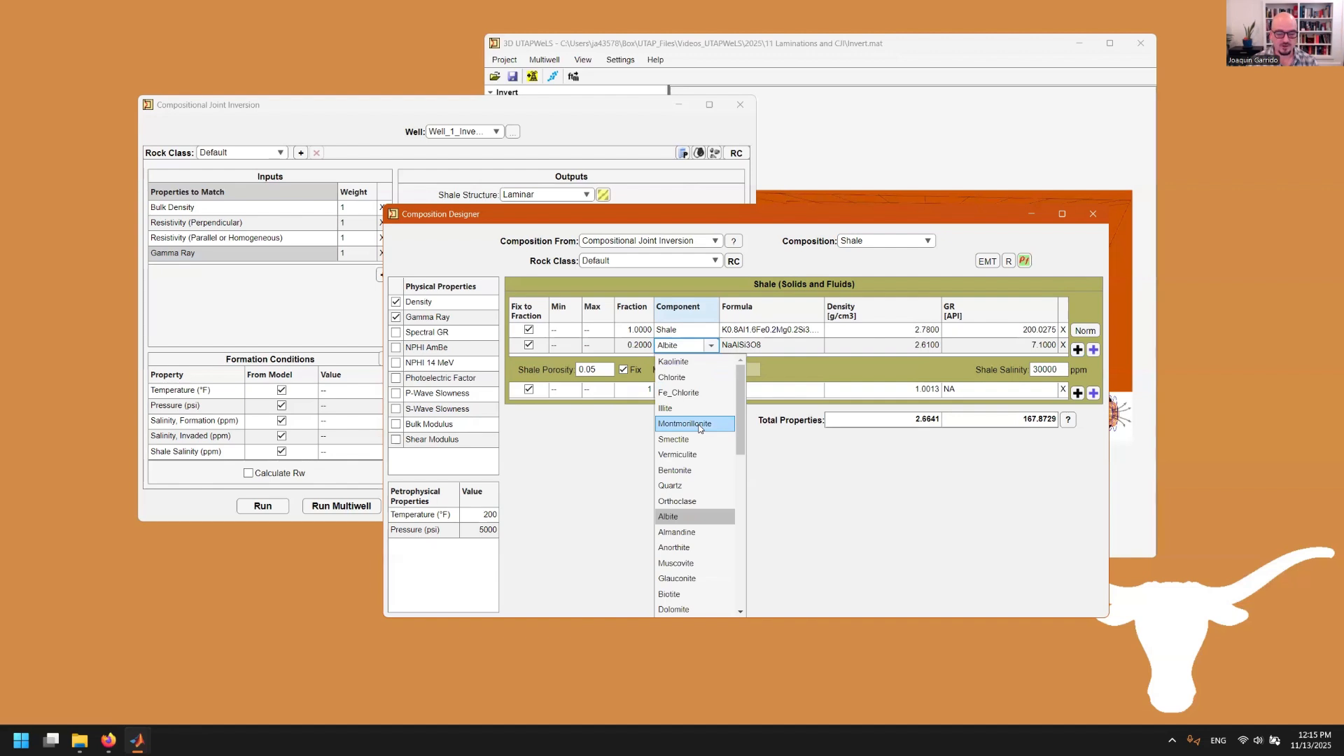
scroll(700, 420, down, 6)
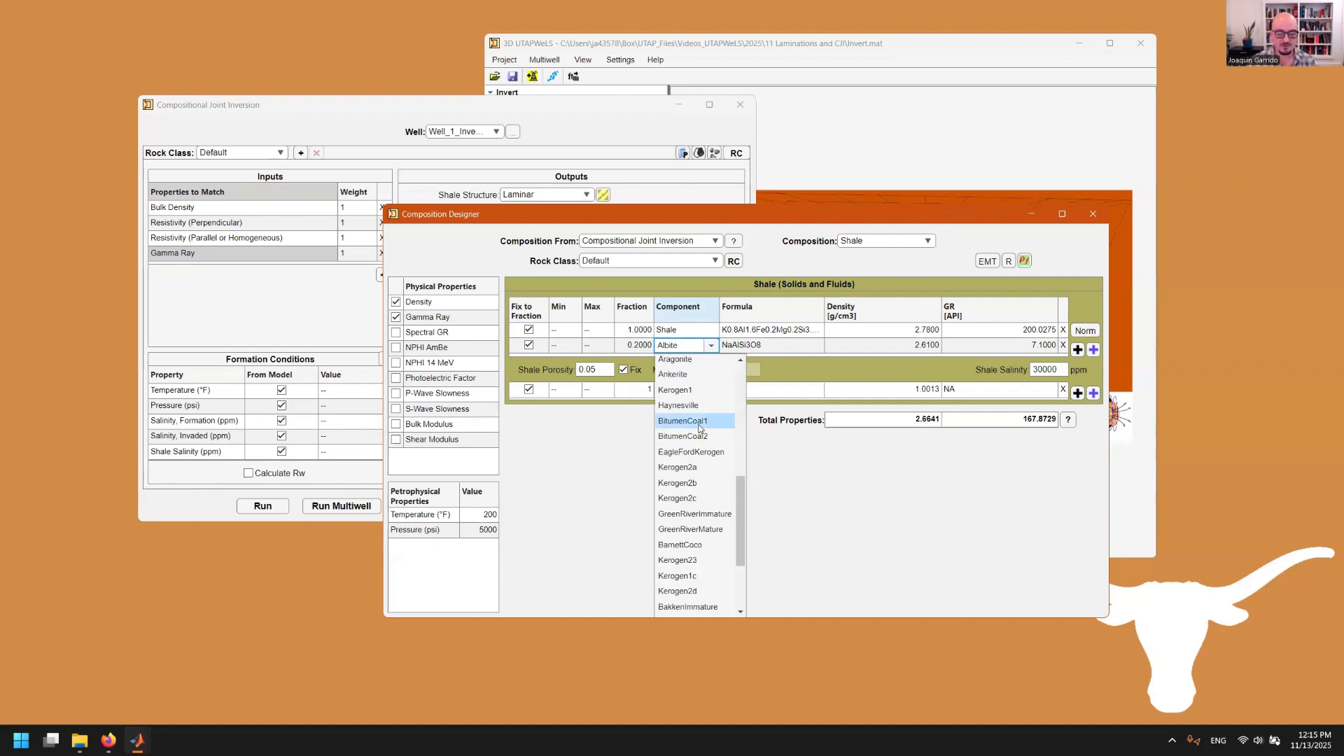
click(819, 481)
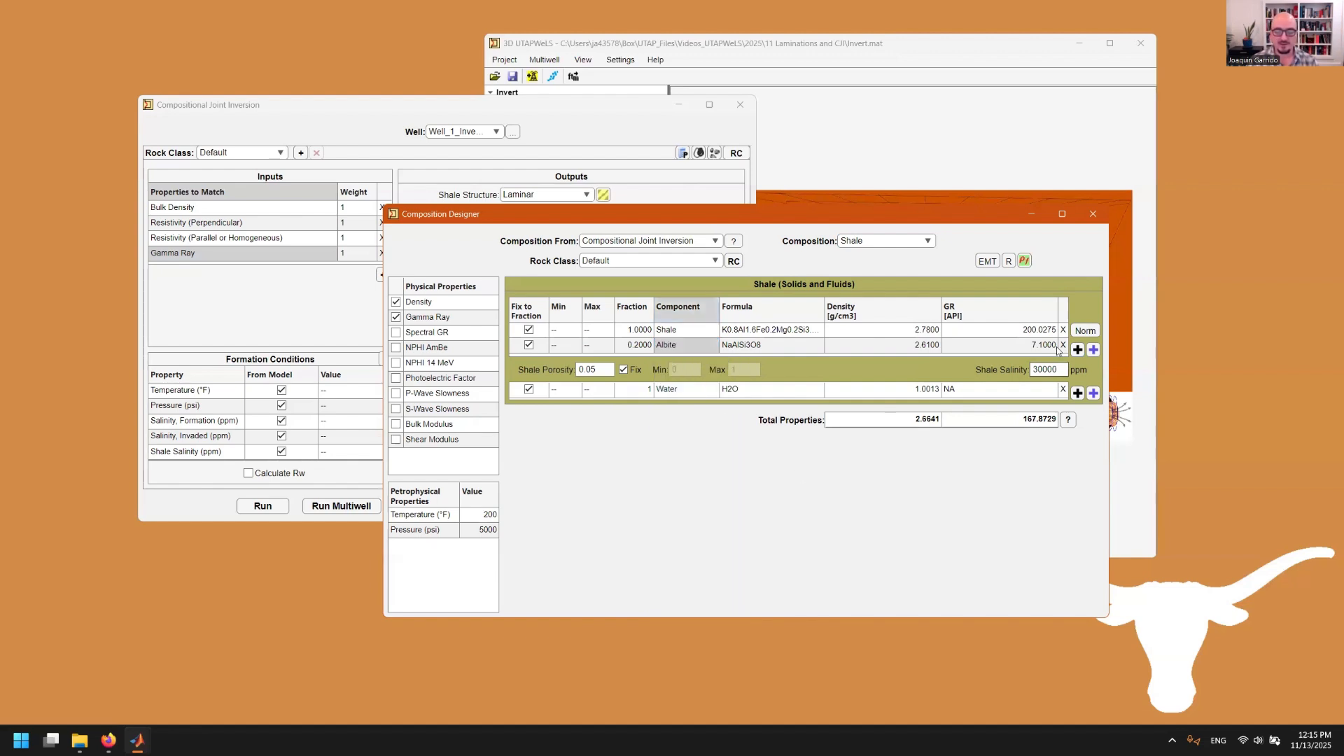
click(530, 346)
click(529, 330)
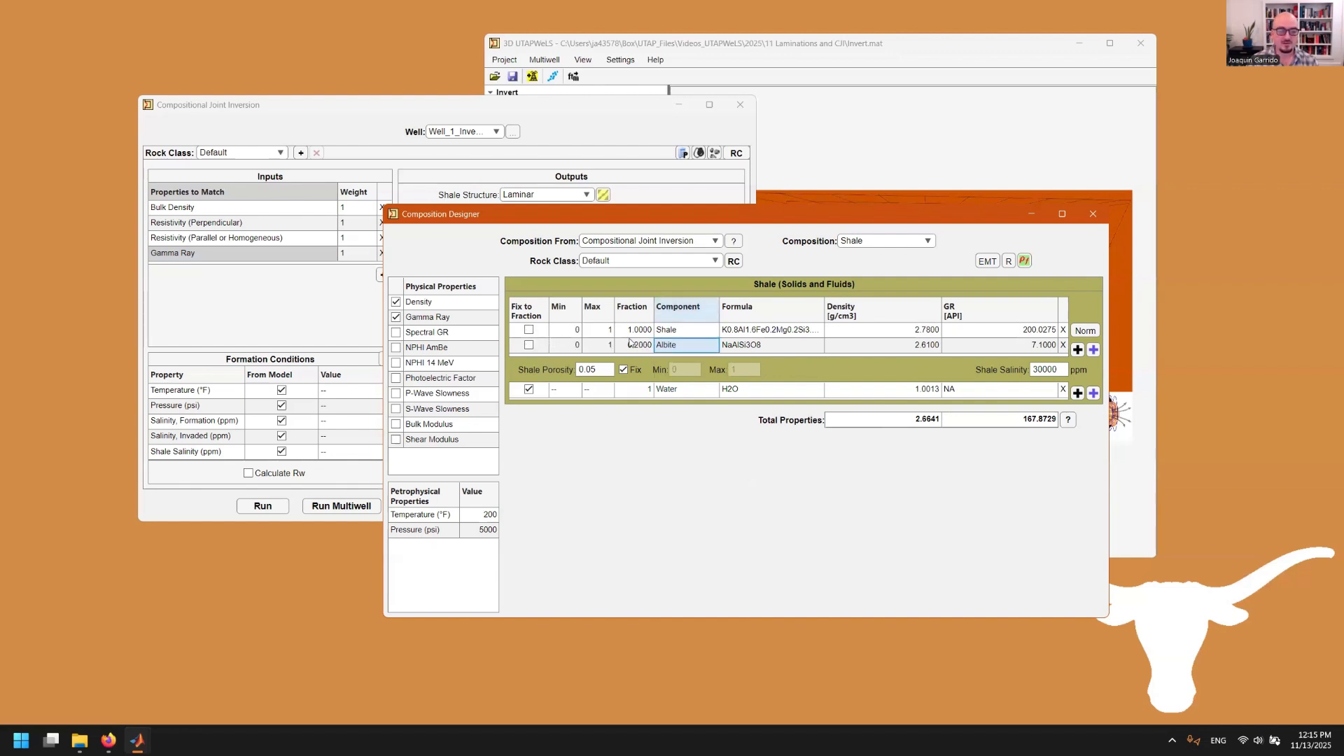
click(530, 330)
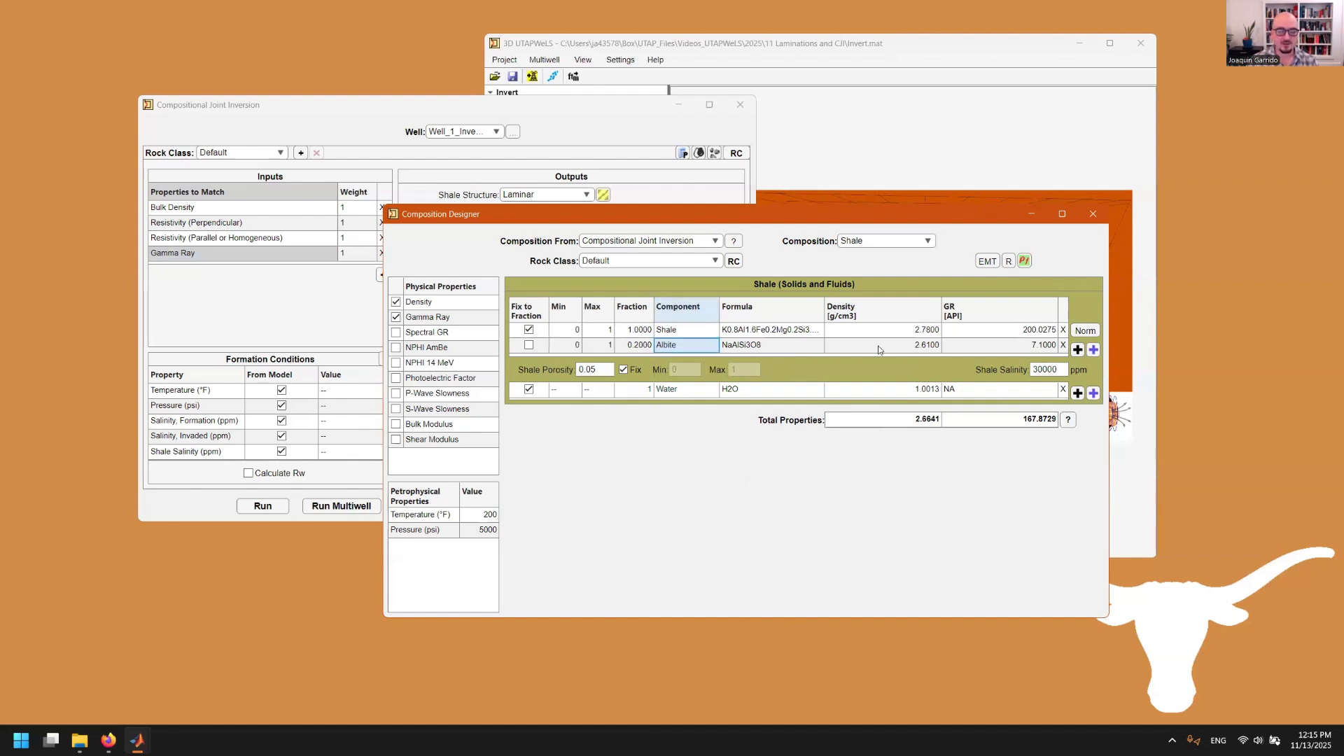
click(1063, 345)
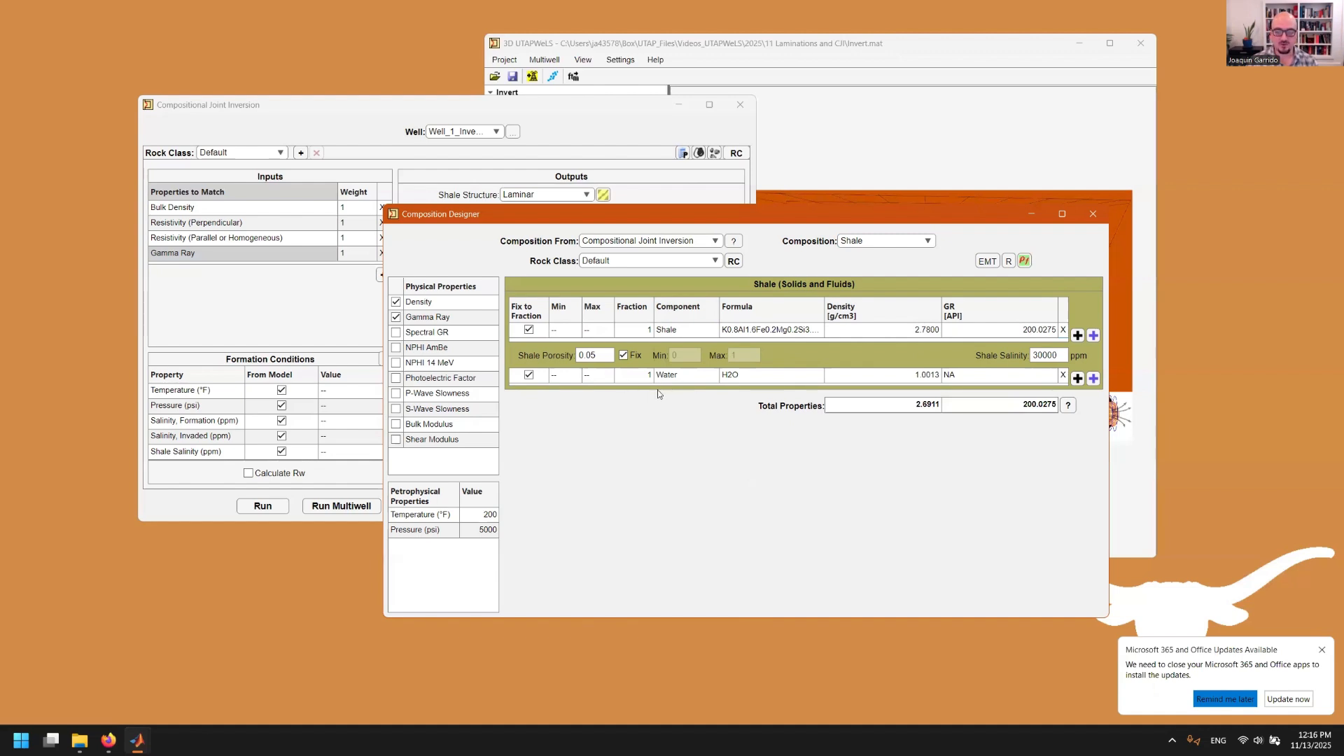
click(1078, 378)
click(710, 397)
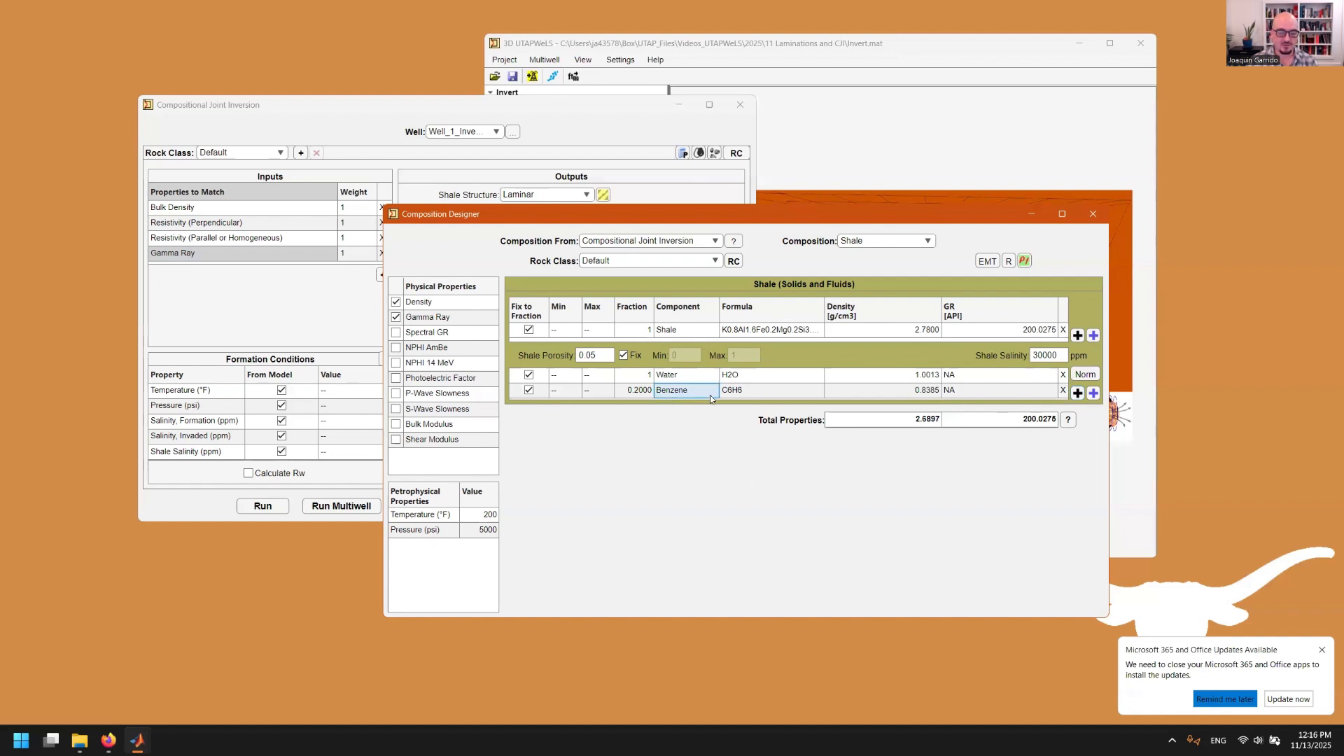
click(710, 392)
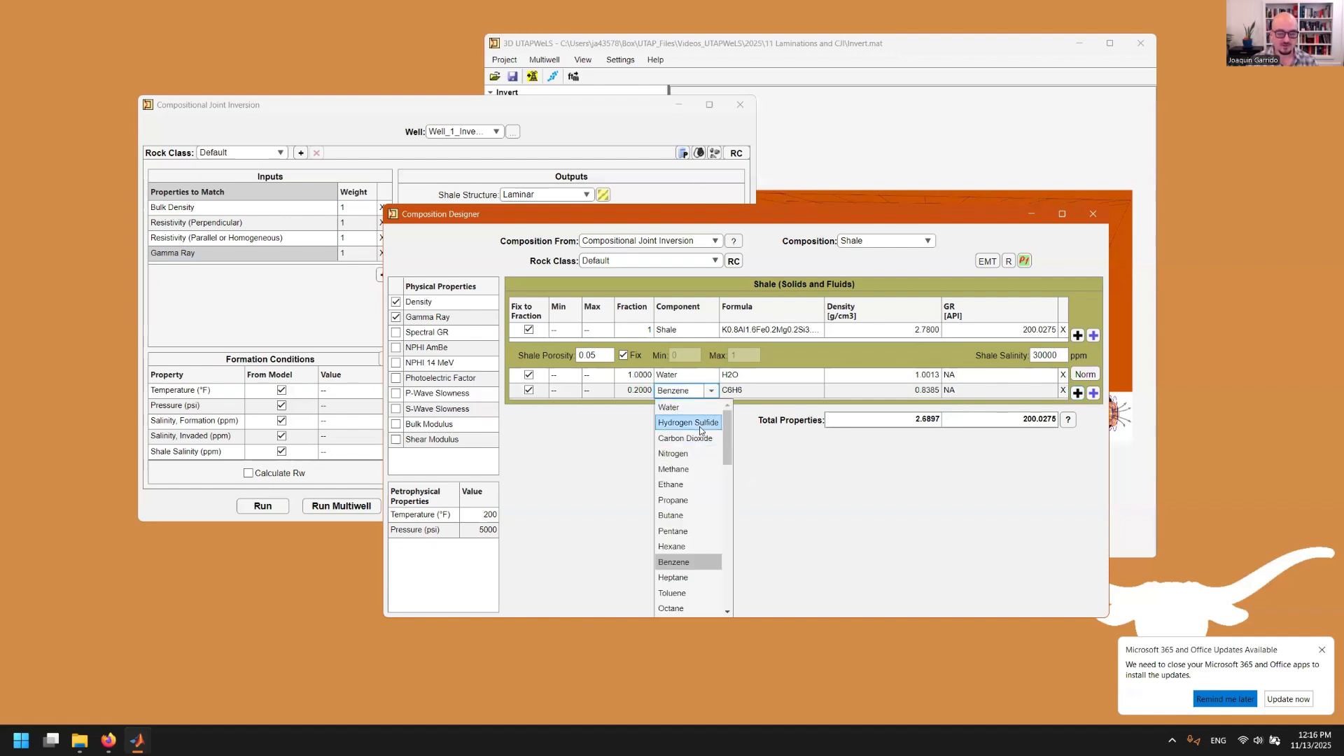
scroll(698, 449, down, 2)
scroll(698, 451, down, 10)
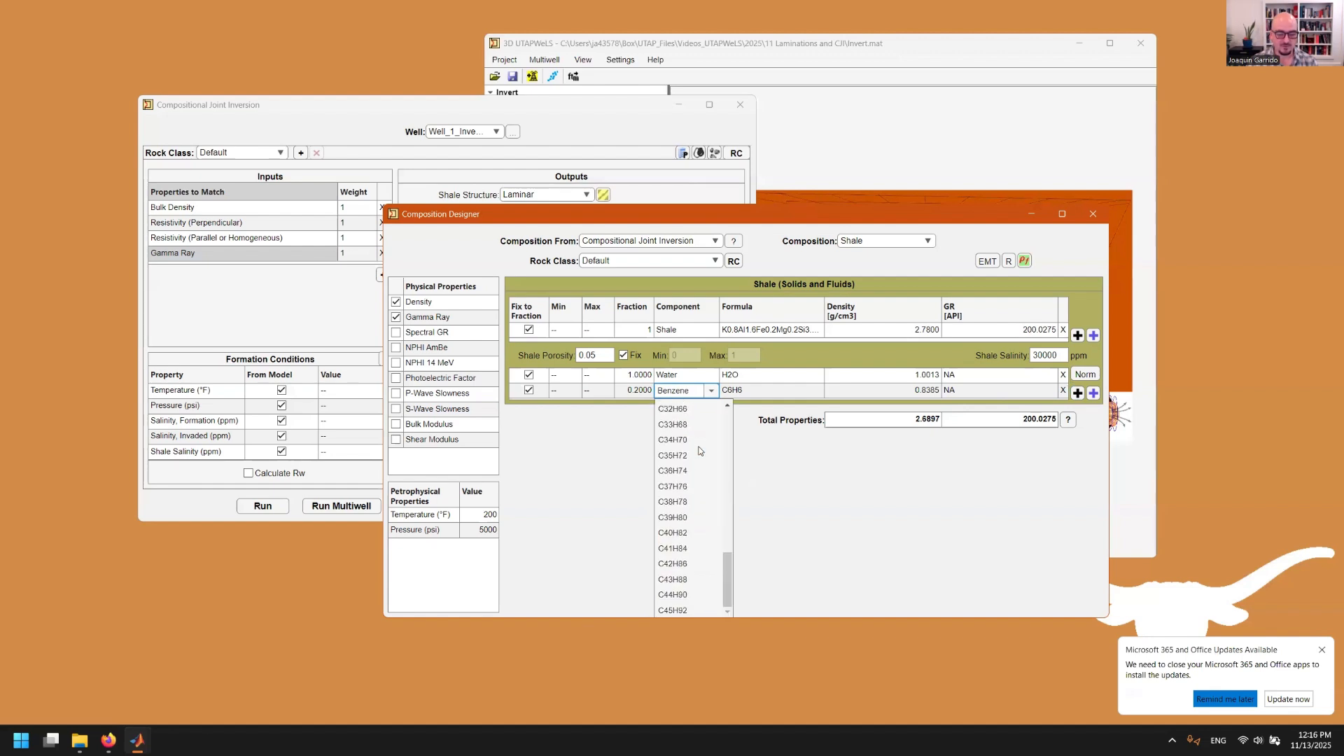
scroll(699, 451, up, 12)
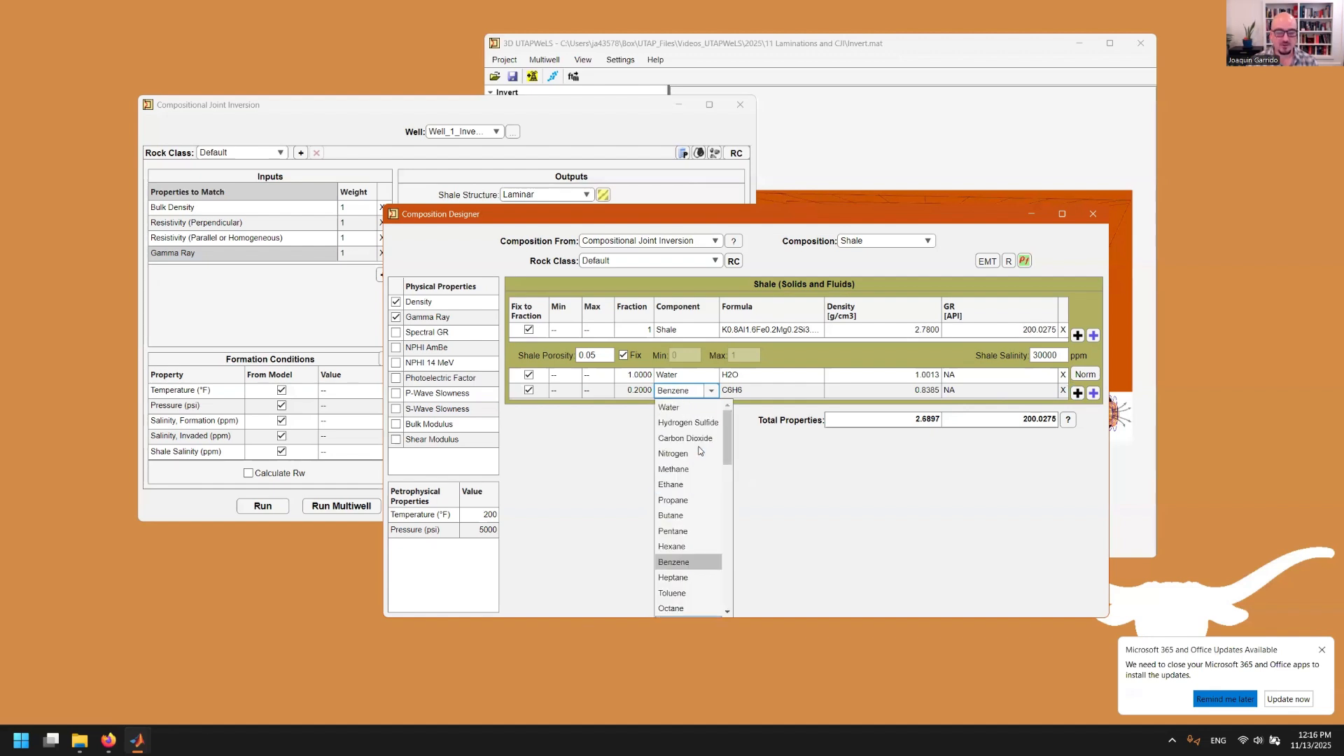
click(1065, 390)
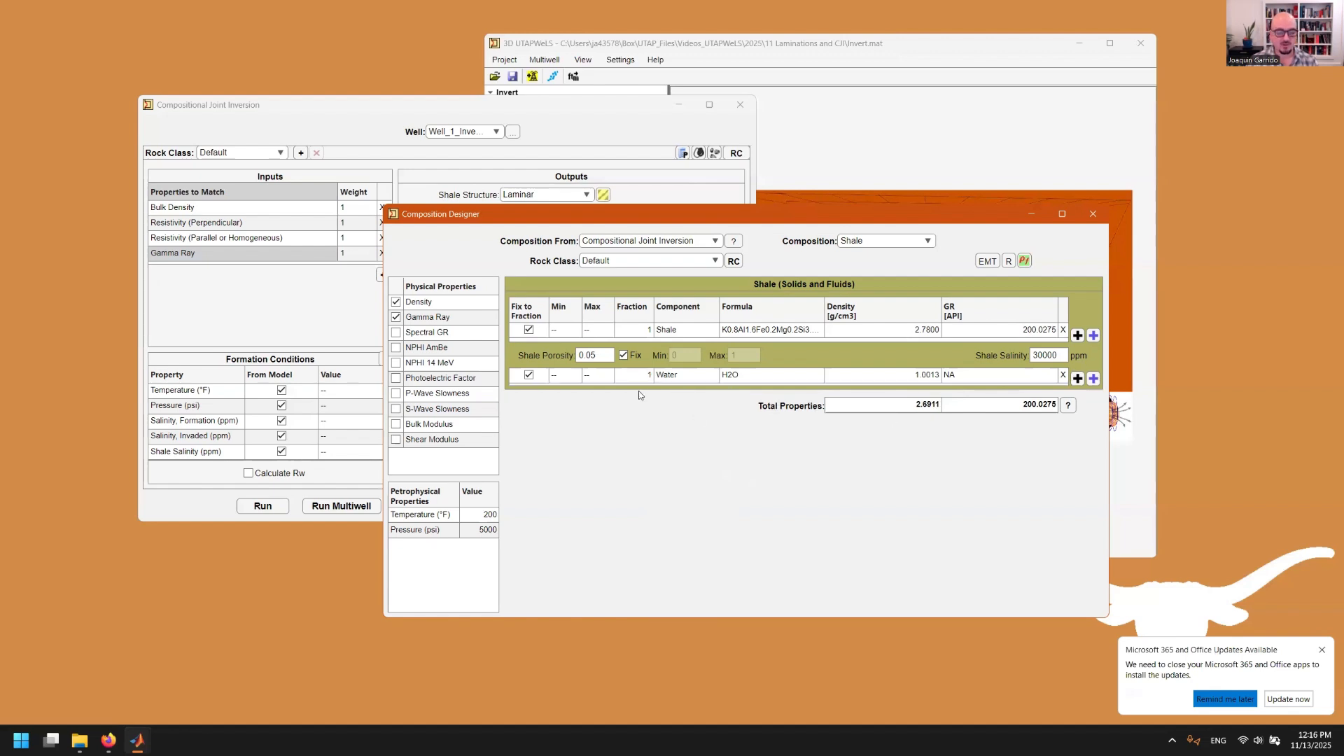
click(906, 244)
Review the Methane fluid composition, then close the Composition Designer
click(889, 273)
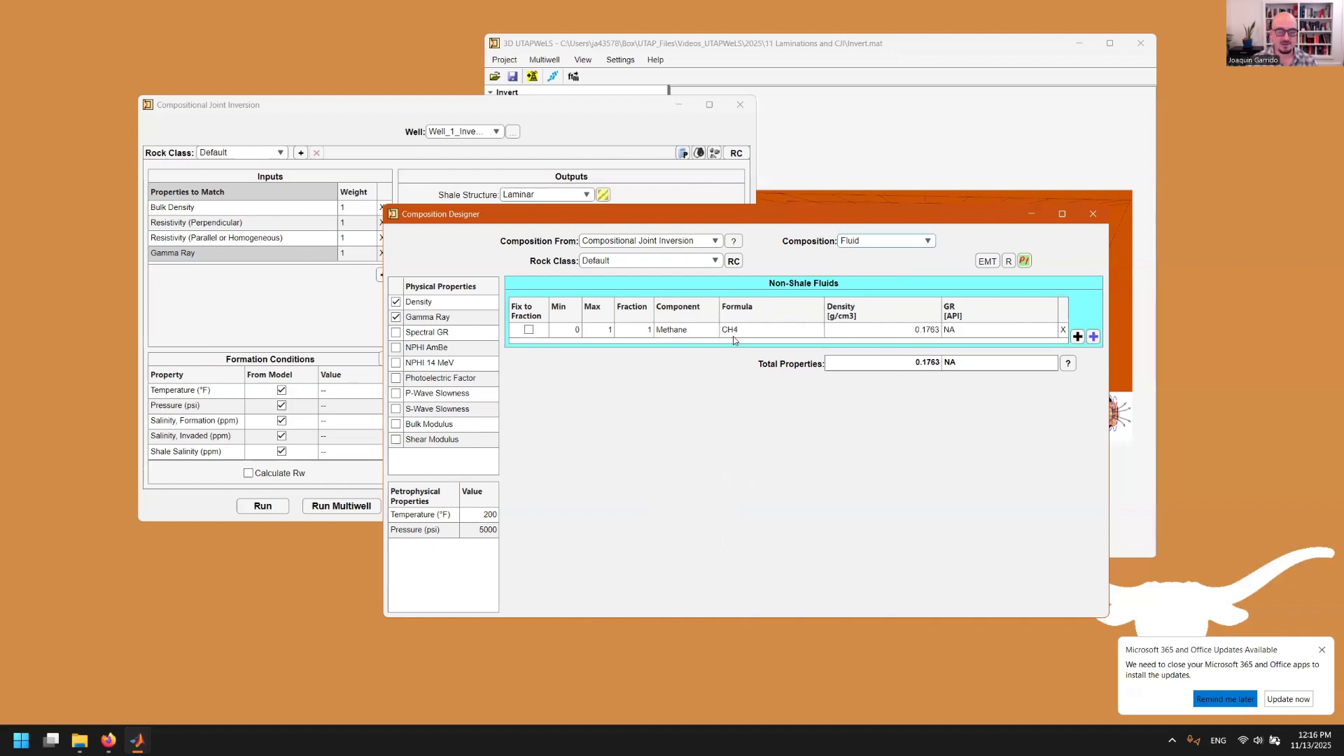
click(1093, 213)
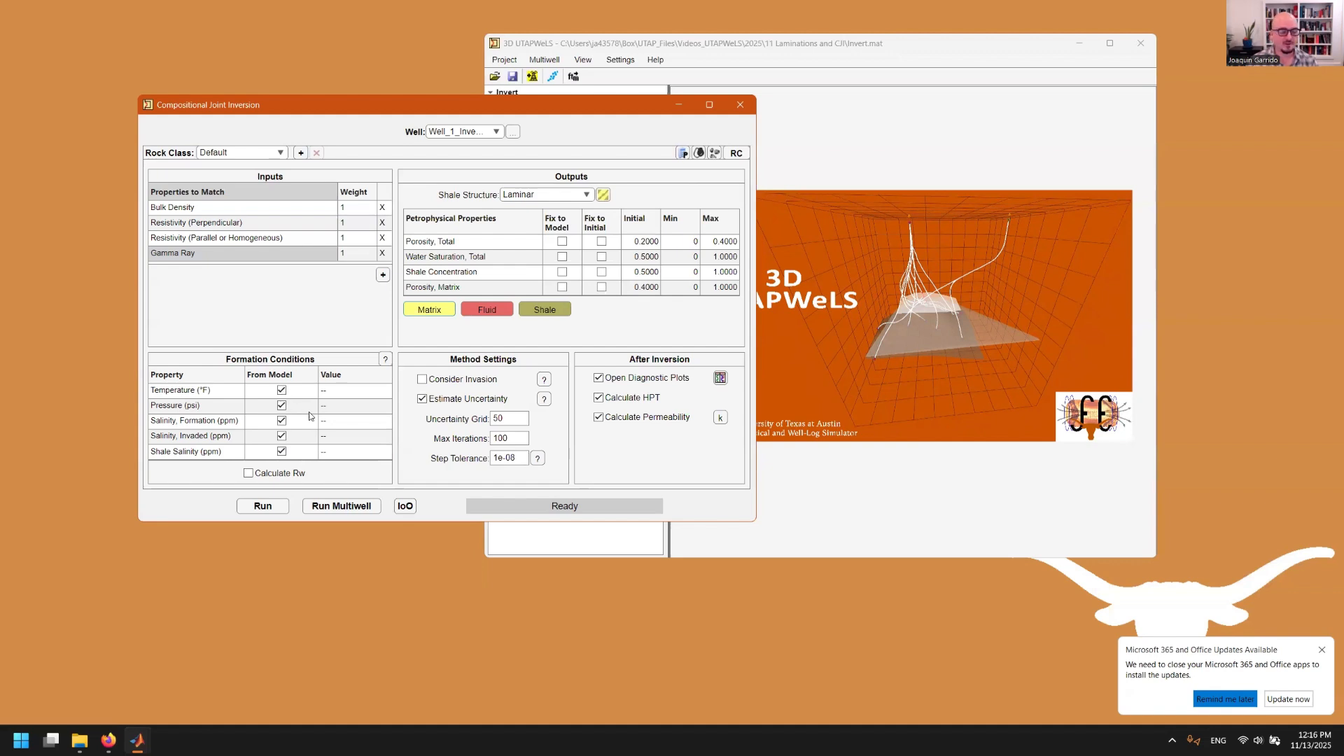
click(283, 392)
click(283, 391)
Leave Rw calculation off, enable HPT and disable permeability calculation after the inversion
click(247, 476)
click(251, 476)
click(649, 400)
click(643, 423)
Open the Default rock class's resistivity model settings (Waxman-Smits, CEC 0.3)
click(736, 154)
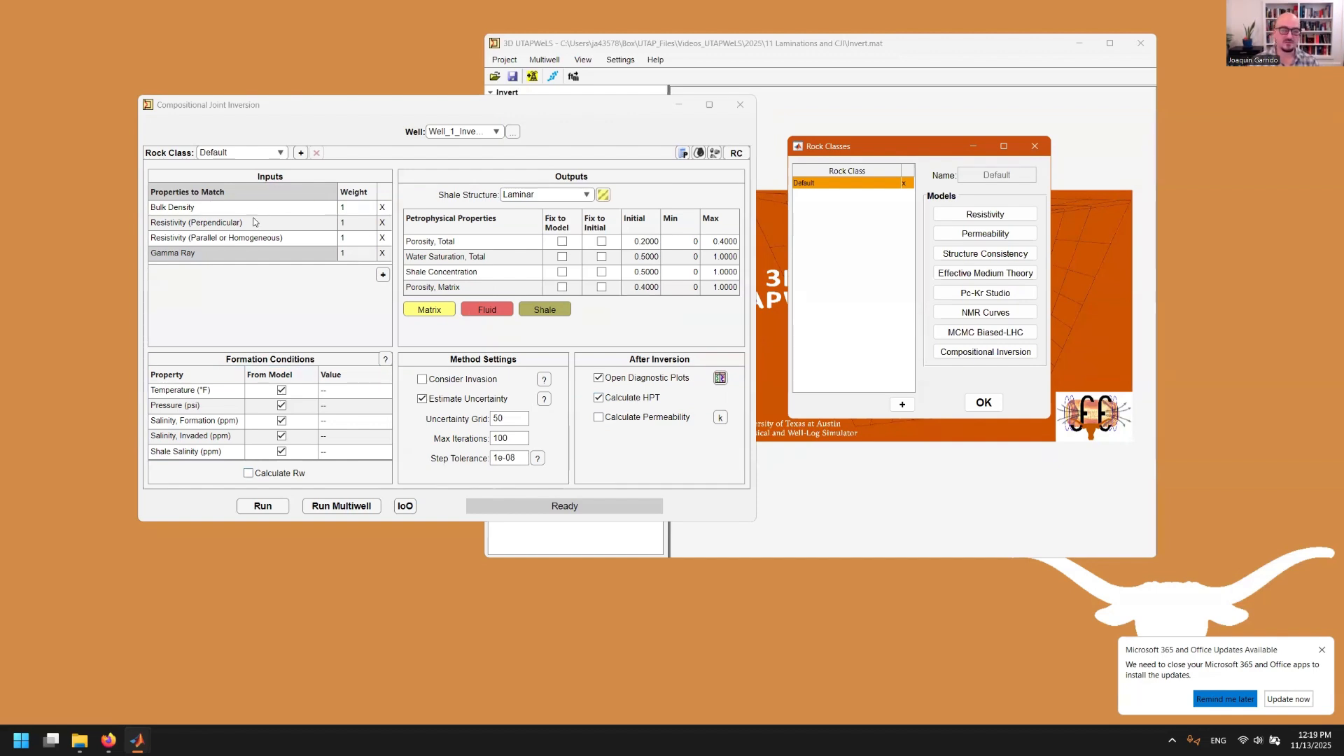
click(984, 217)
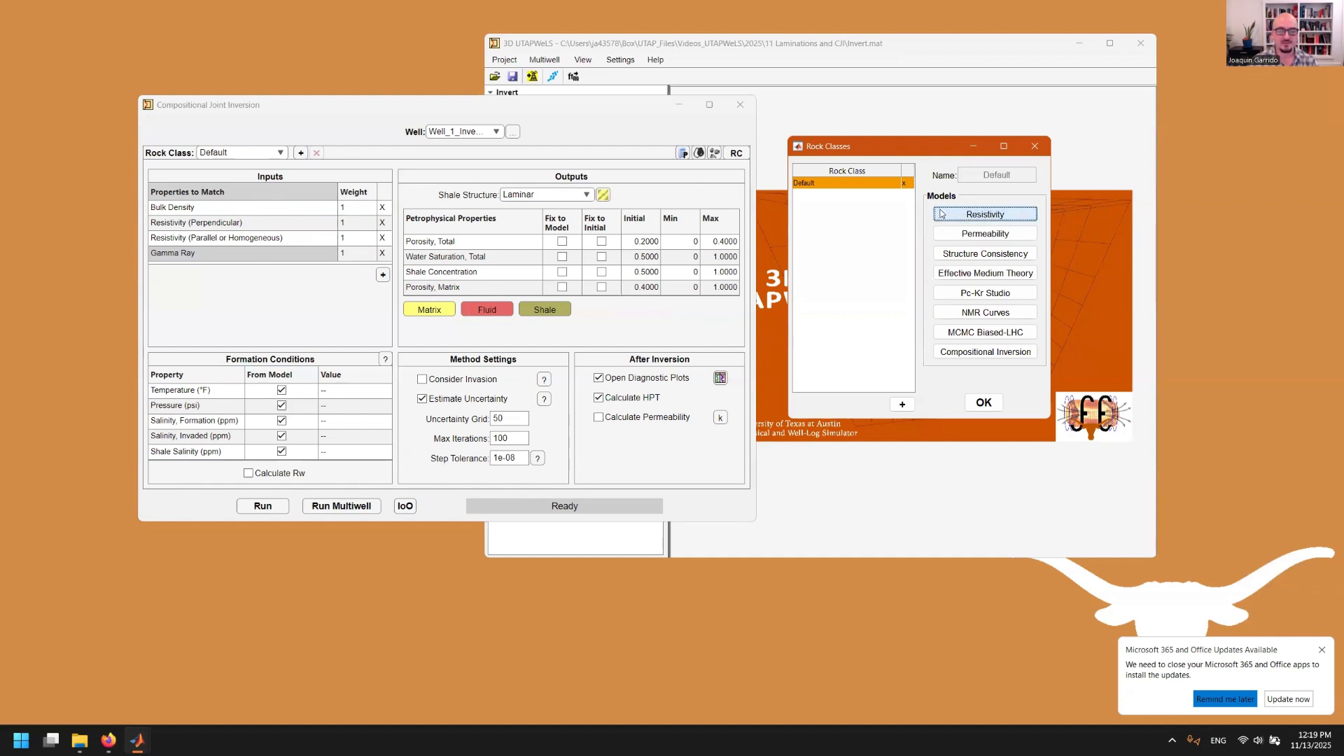
click(943, 215)
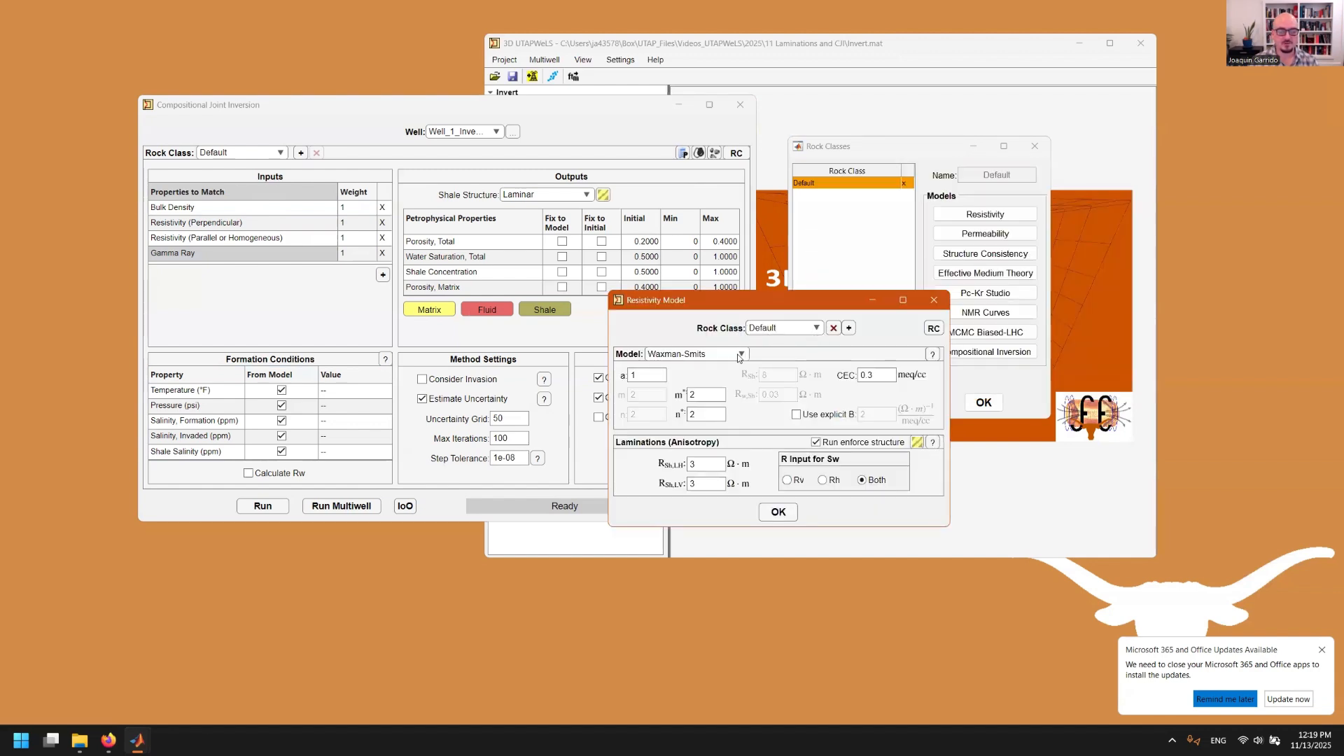
Switch the resistivity model to Juhasz and open the Laminar structure-consistency settings
click(739, 355)
click(676, 470)
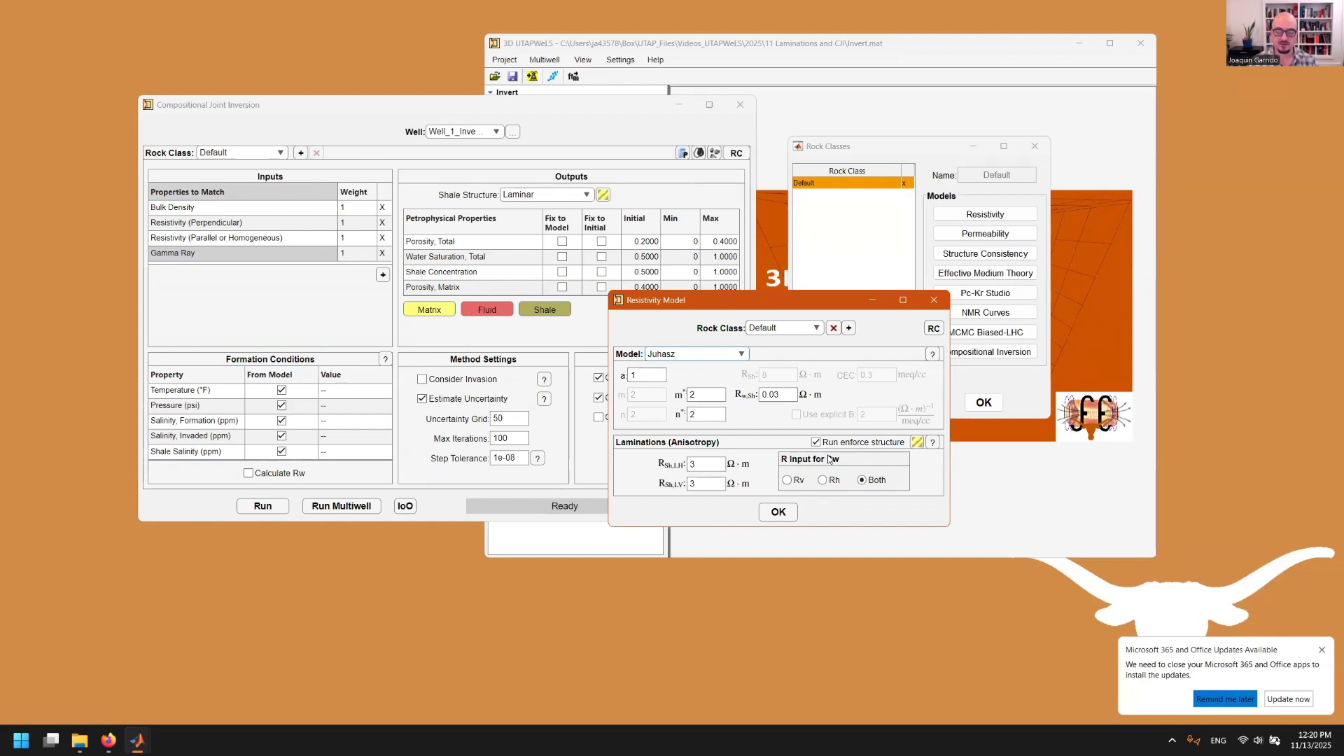
click(917, 441)
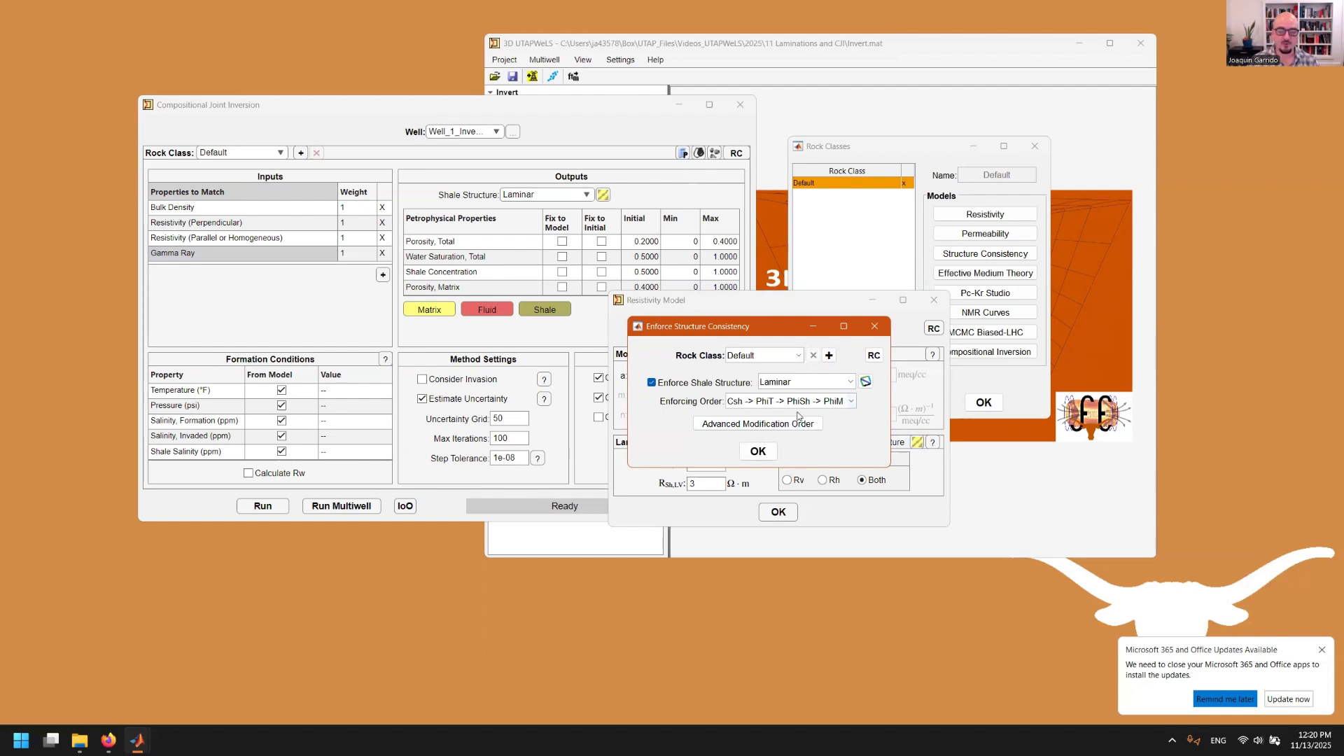
View the sample Thomas-Stieber diagram, then close structure consistency, Resistivity Model and Rock Classes windows
click(865, 380)
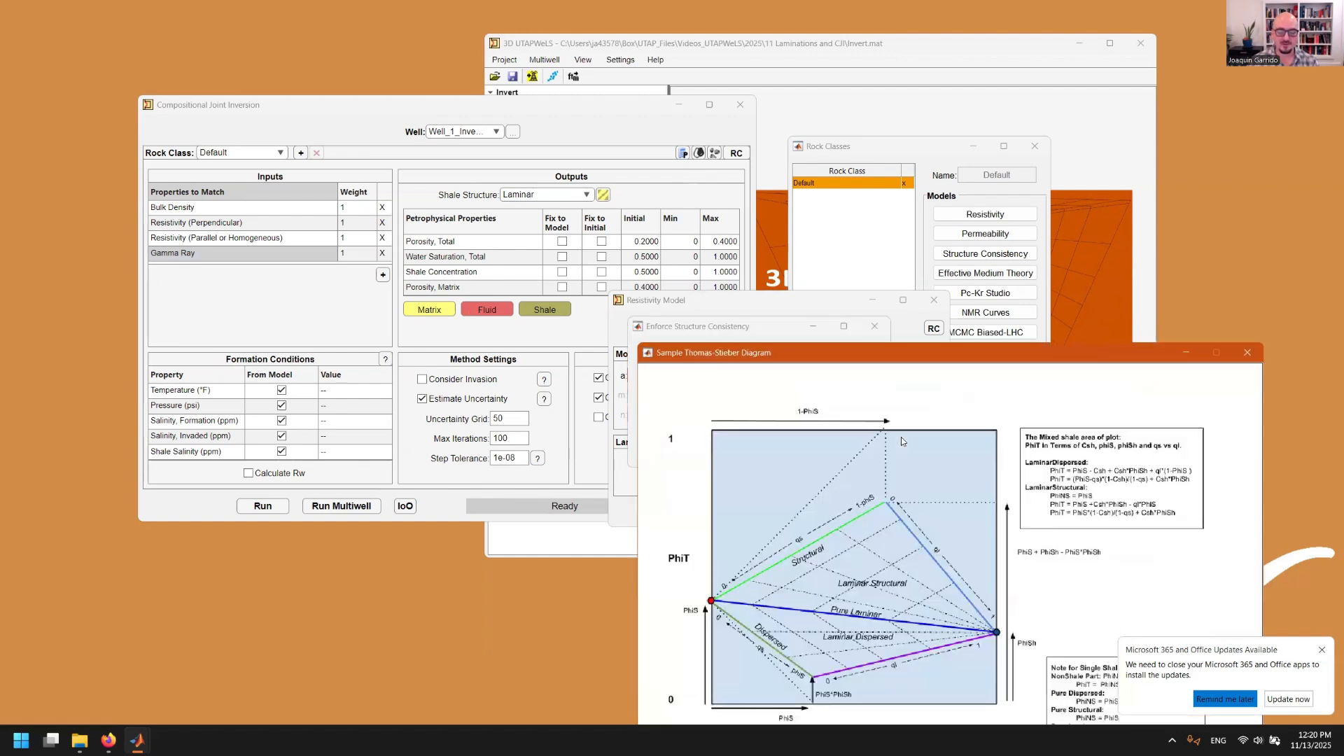
drag(990, 361, 507, 184)
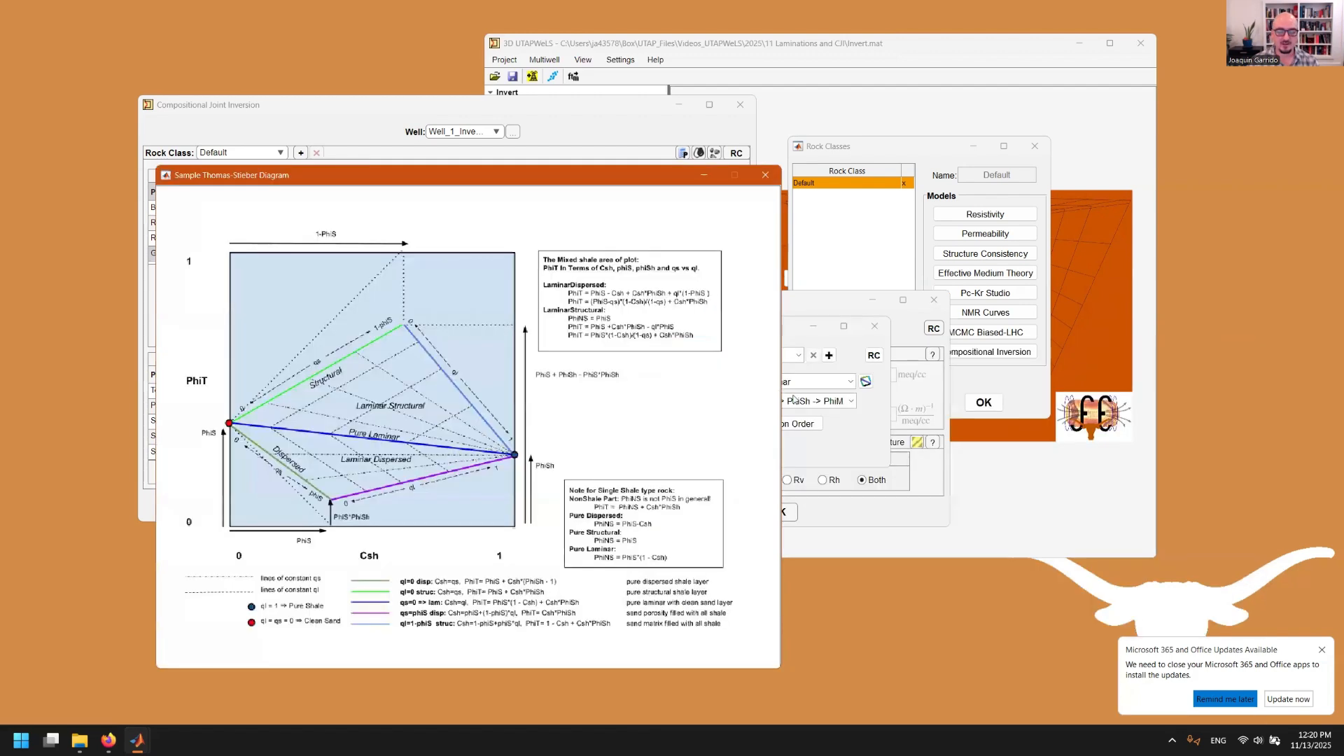
click(845, 422)
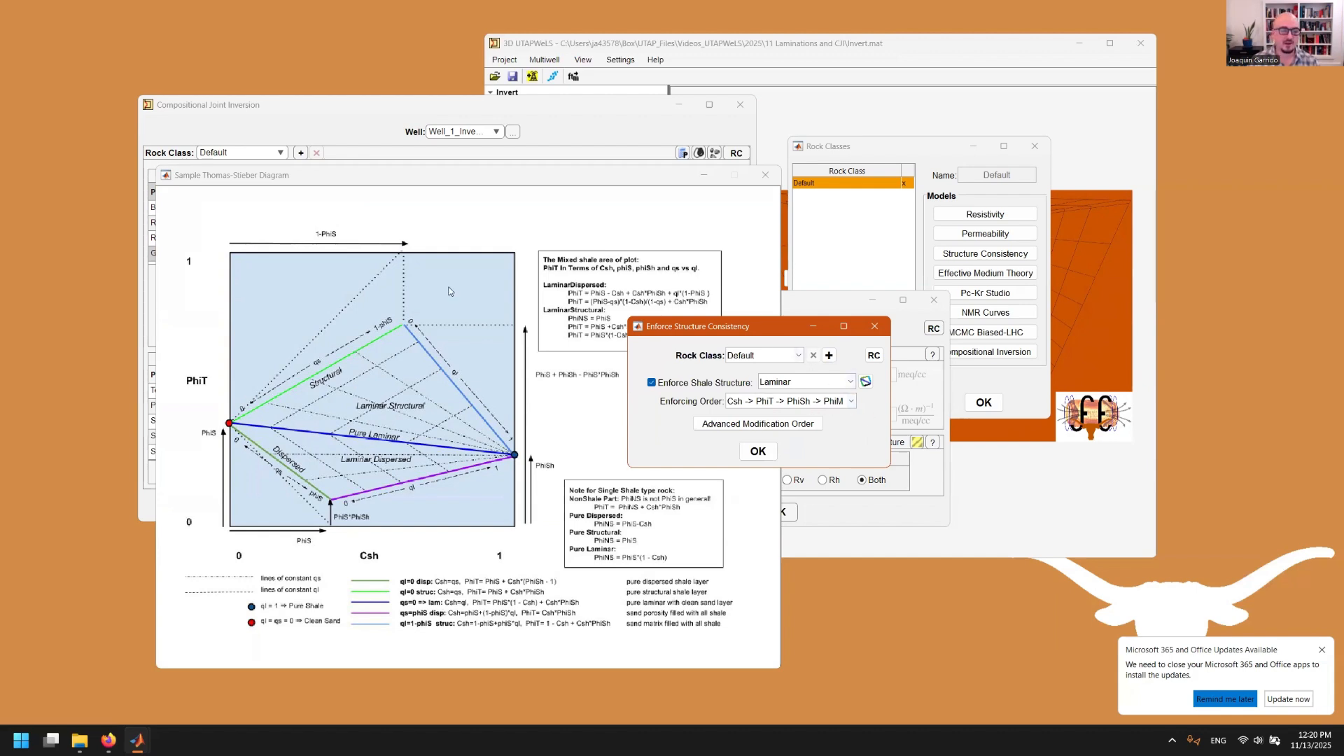
click(765, 175)
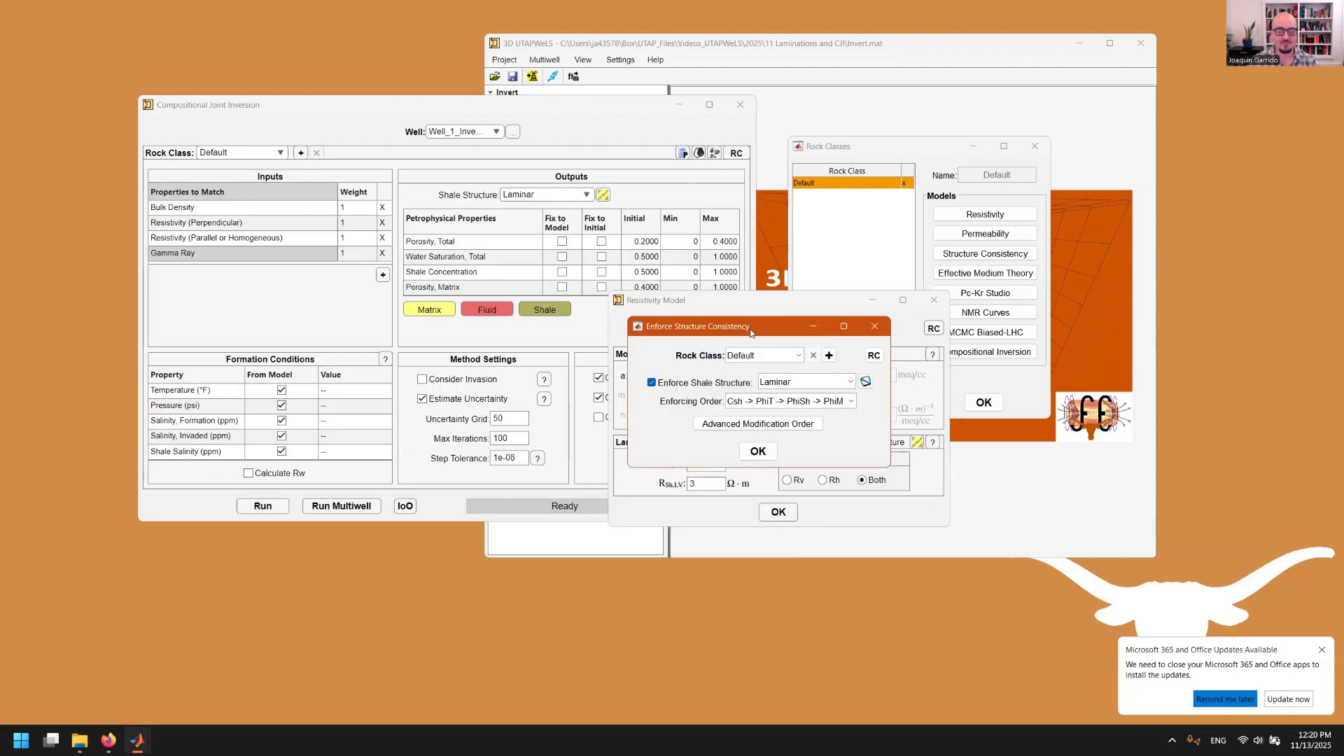
drag(765, 335, 844, 413)
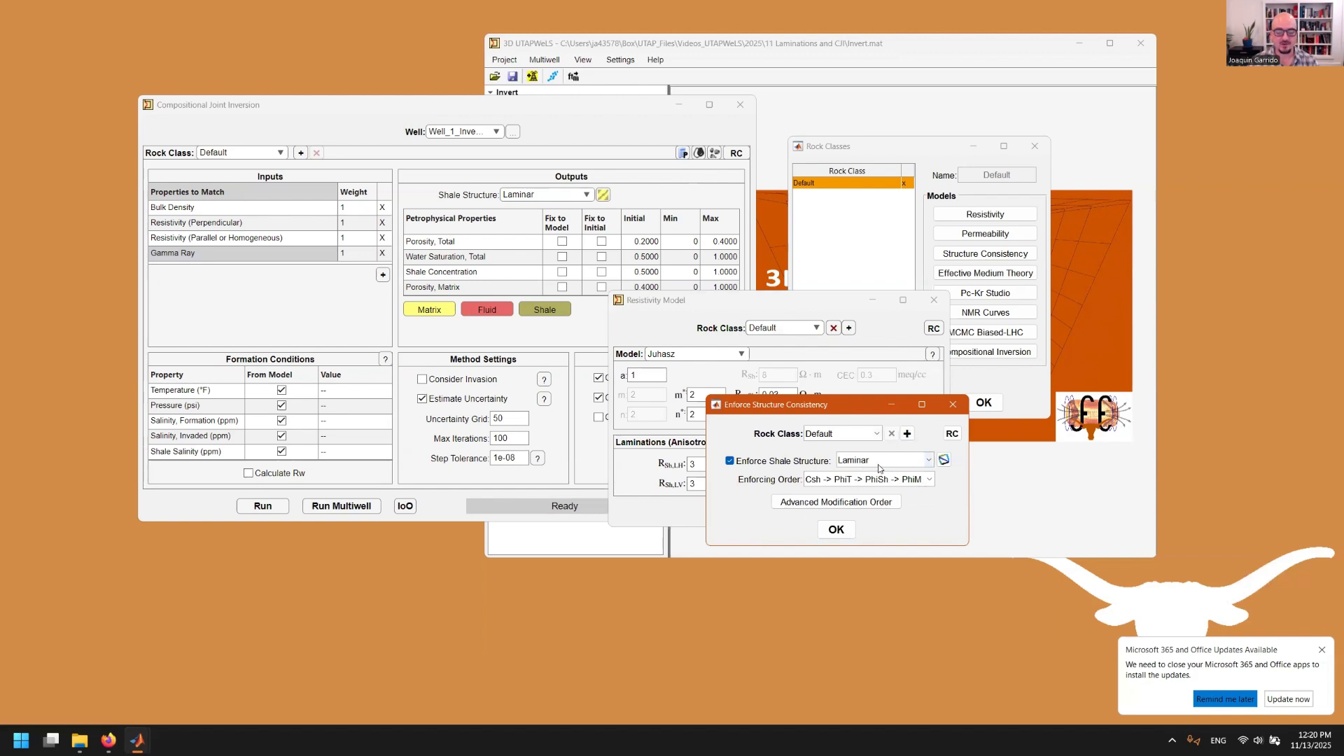
click(952, 404)
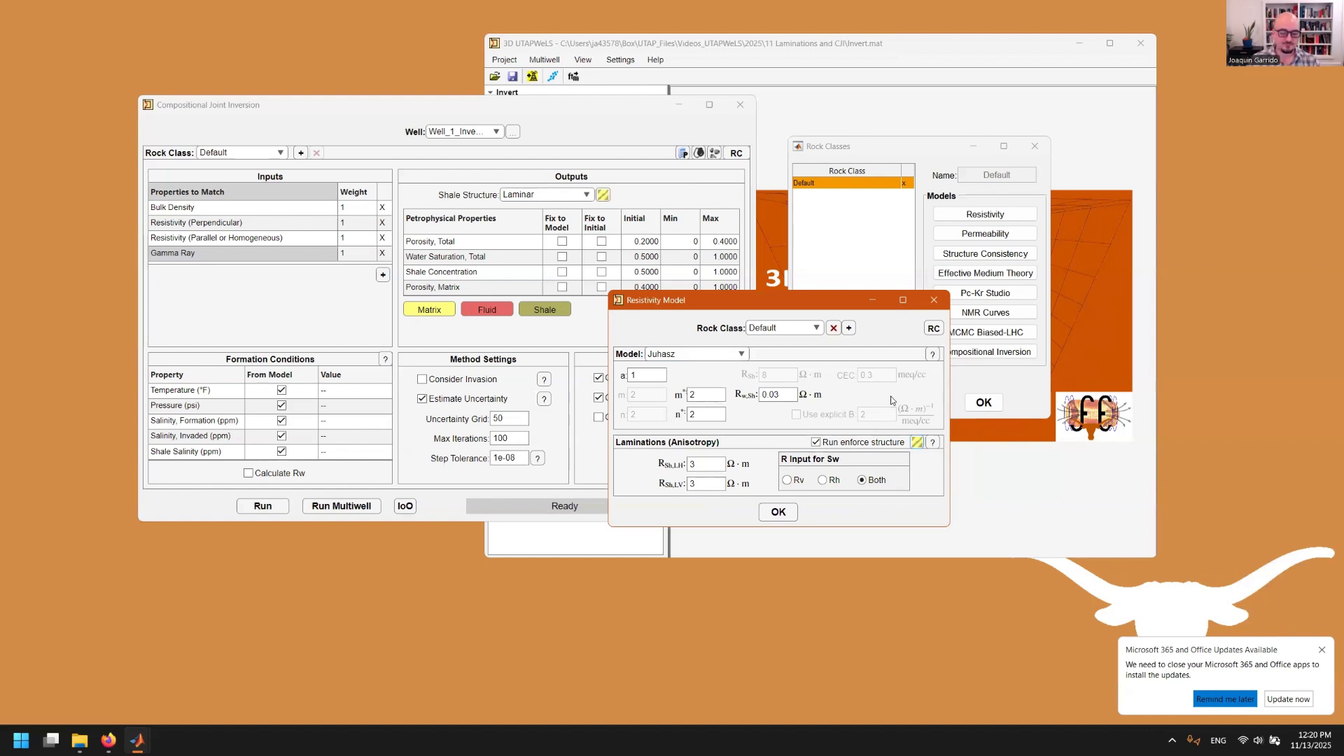
click(934, 299)
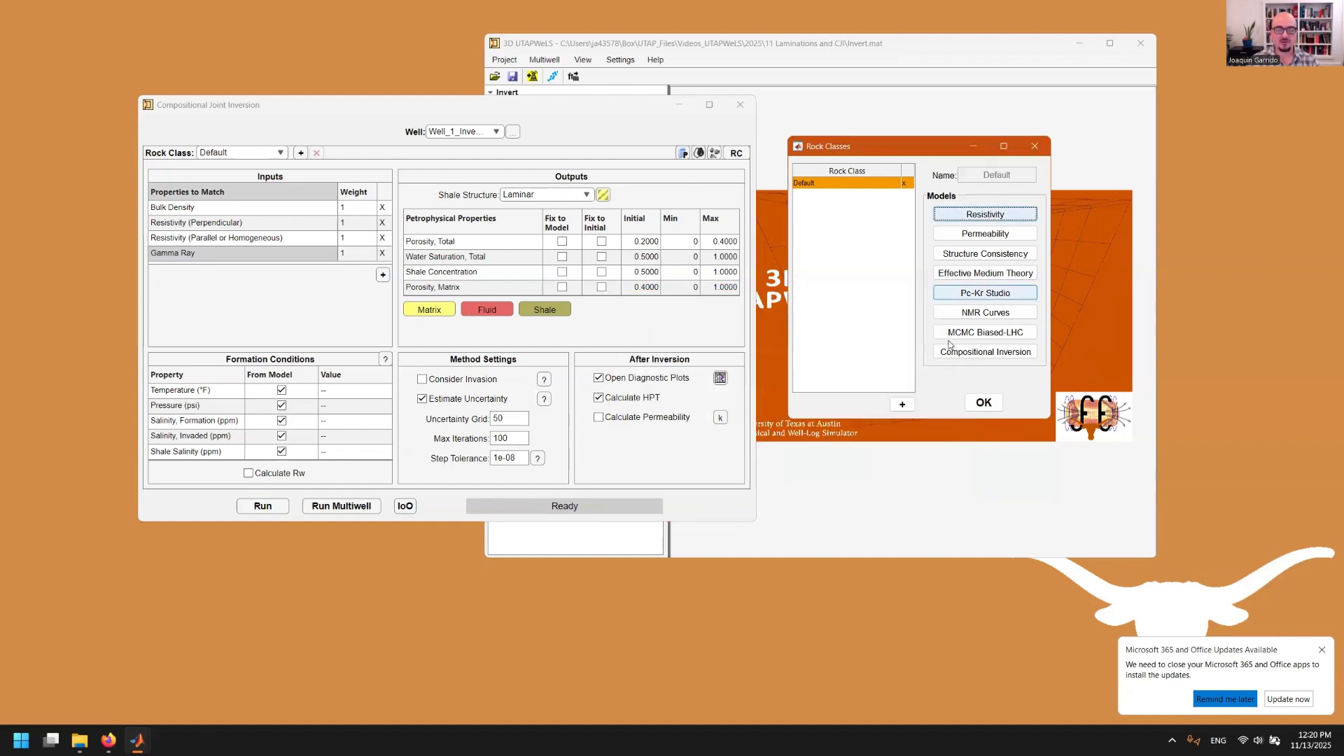
click(982, 401)
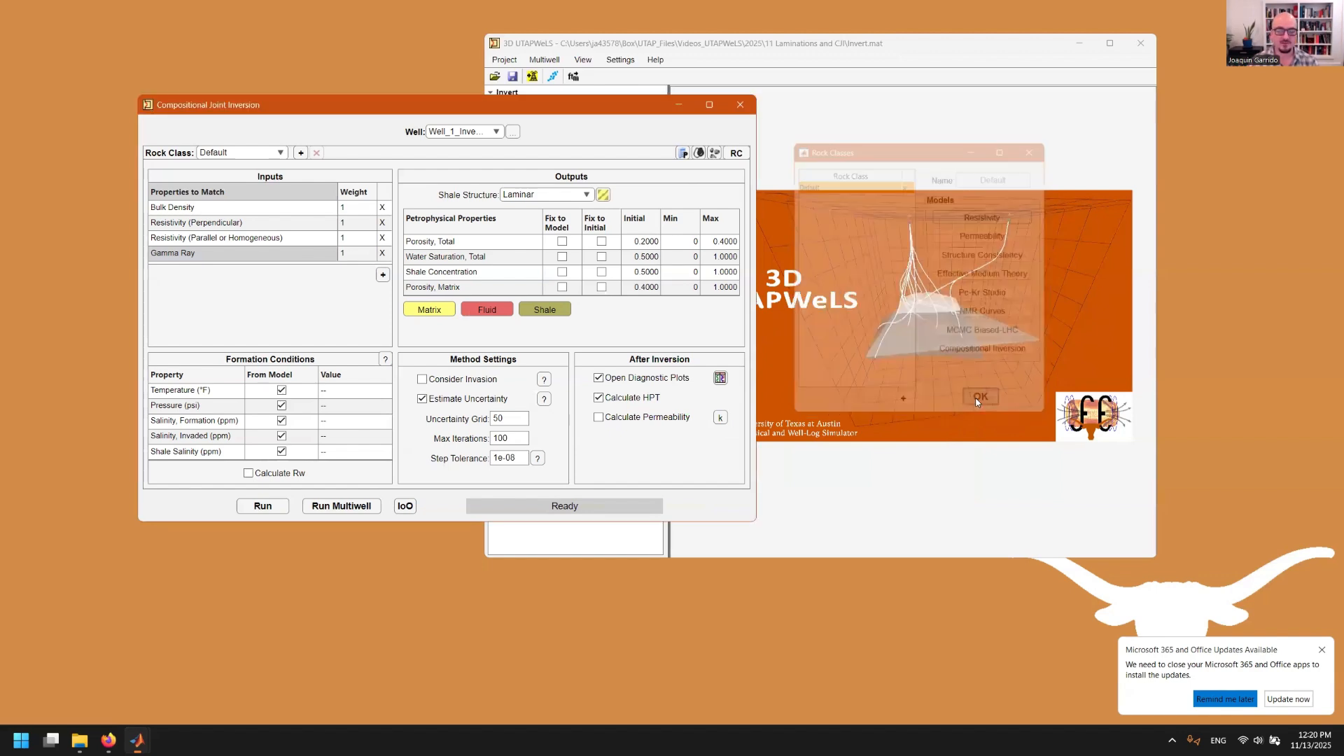
Run the joint inversion, then open the Tracks window for Well_1_Invert_1 from the project tree
click(264, 508)
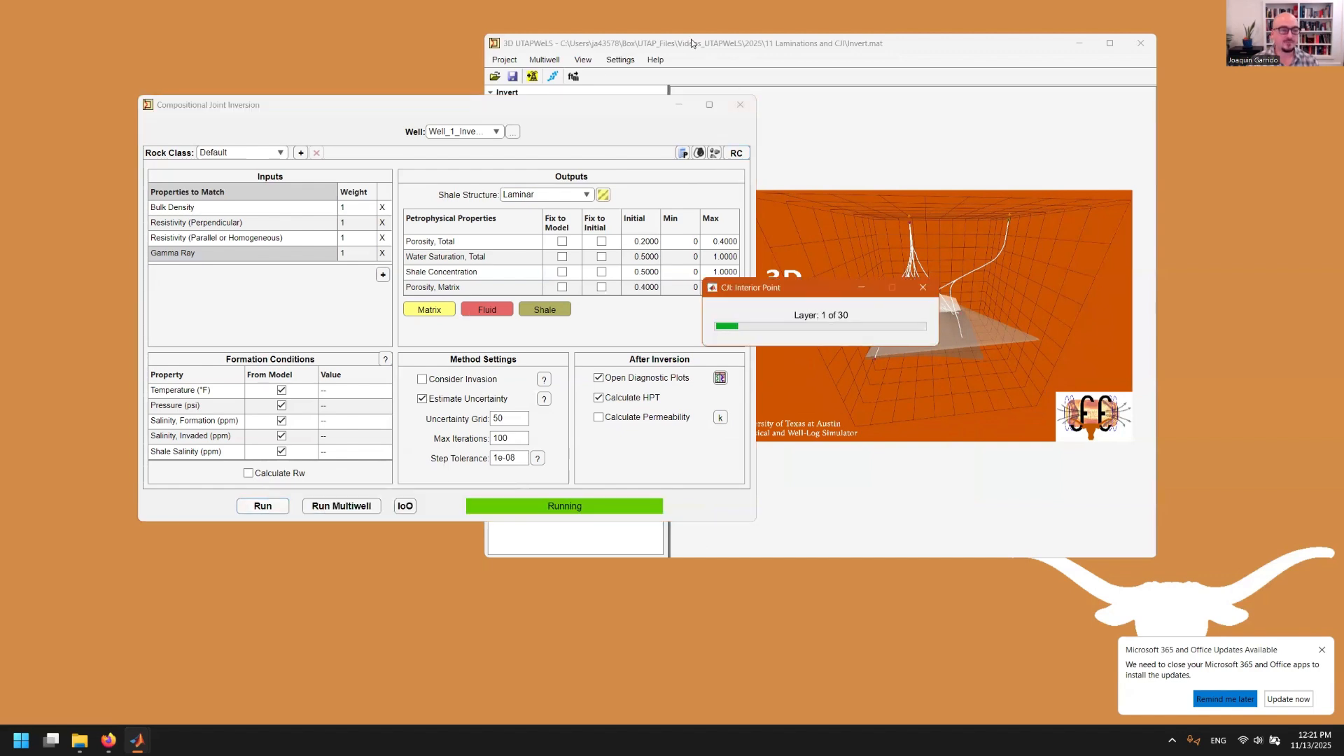
click(624, 96)
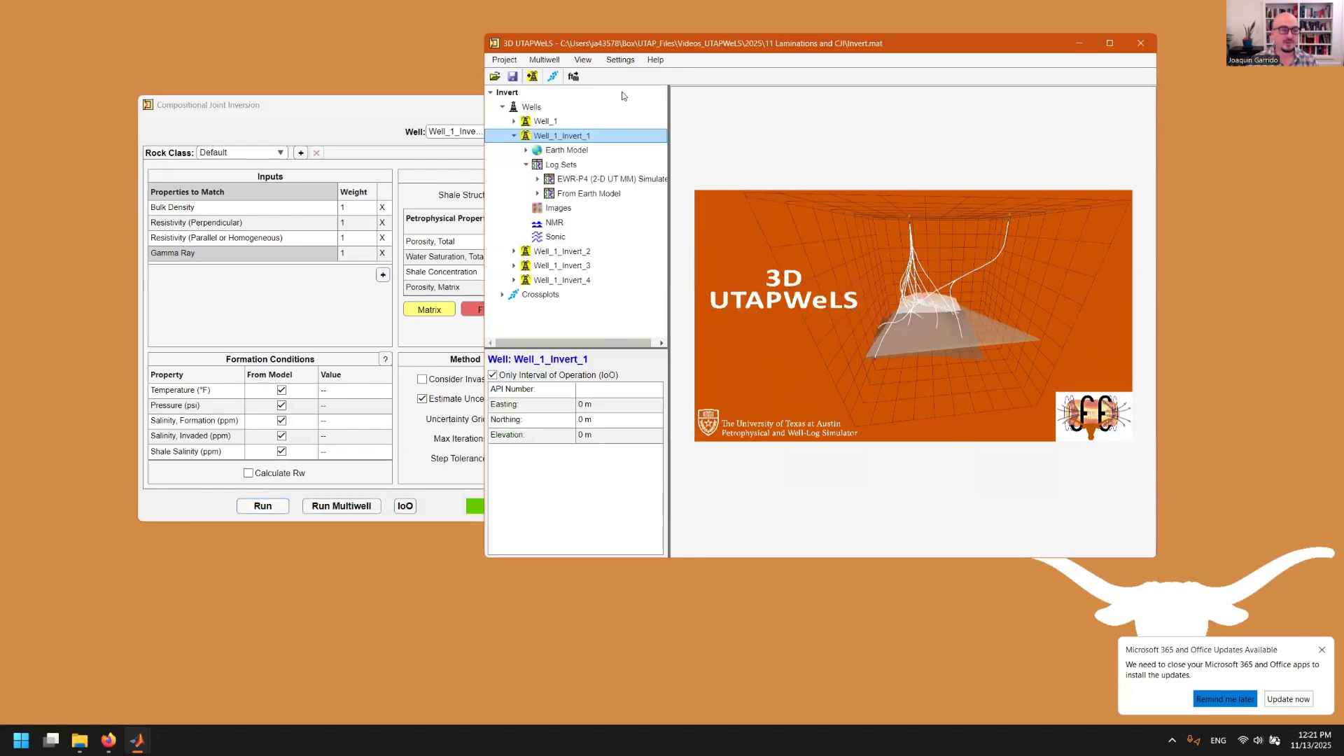
double_click(554, 136)
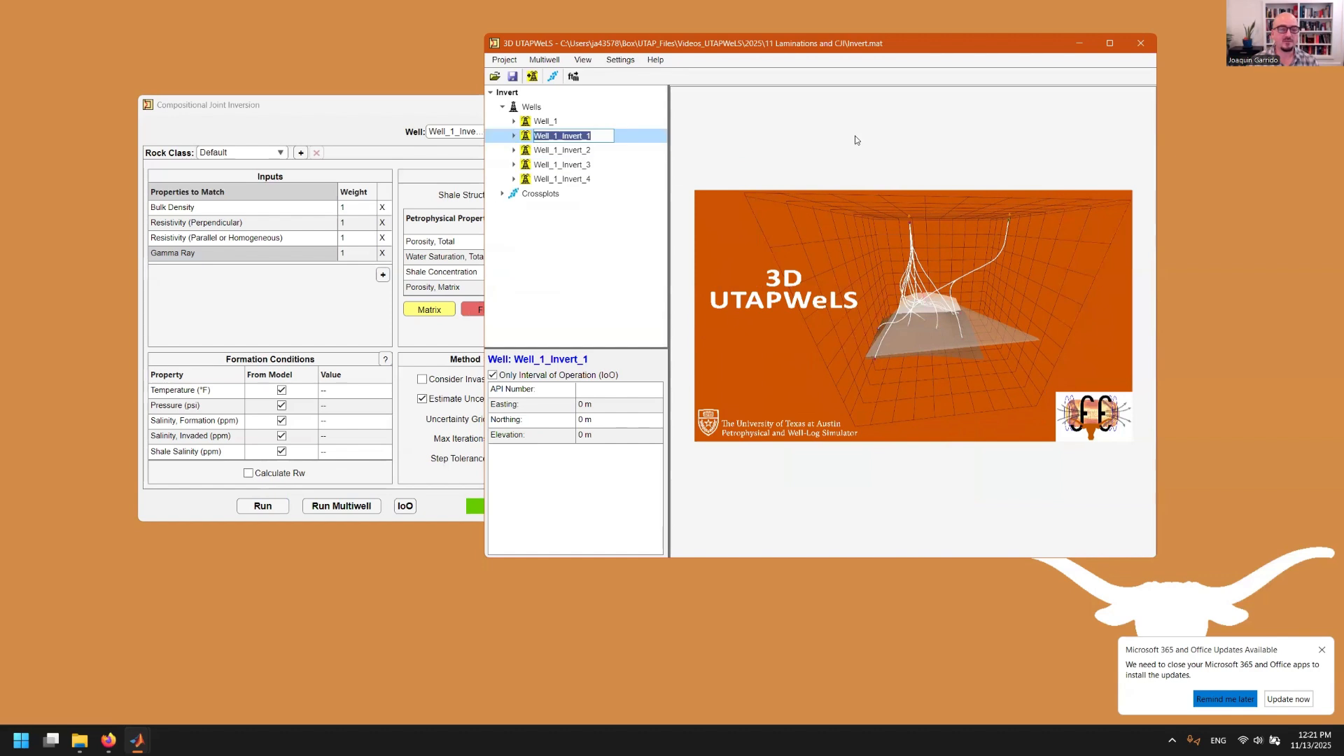
double_click(624, 140)
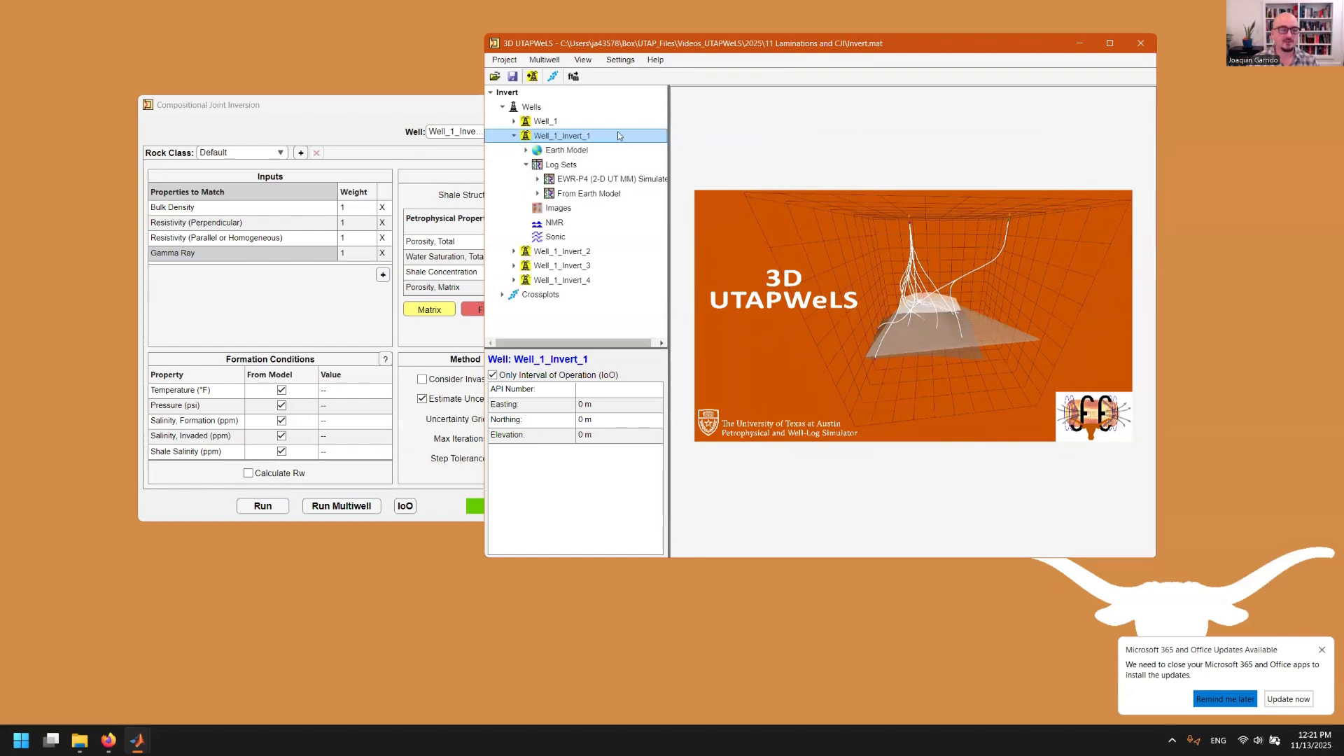
click(568, 140)
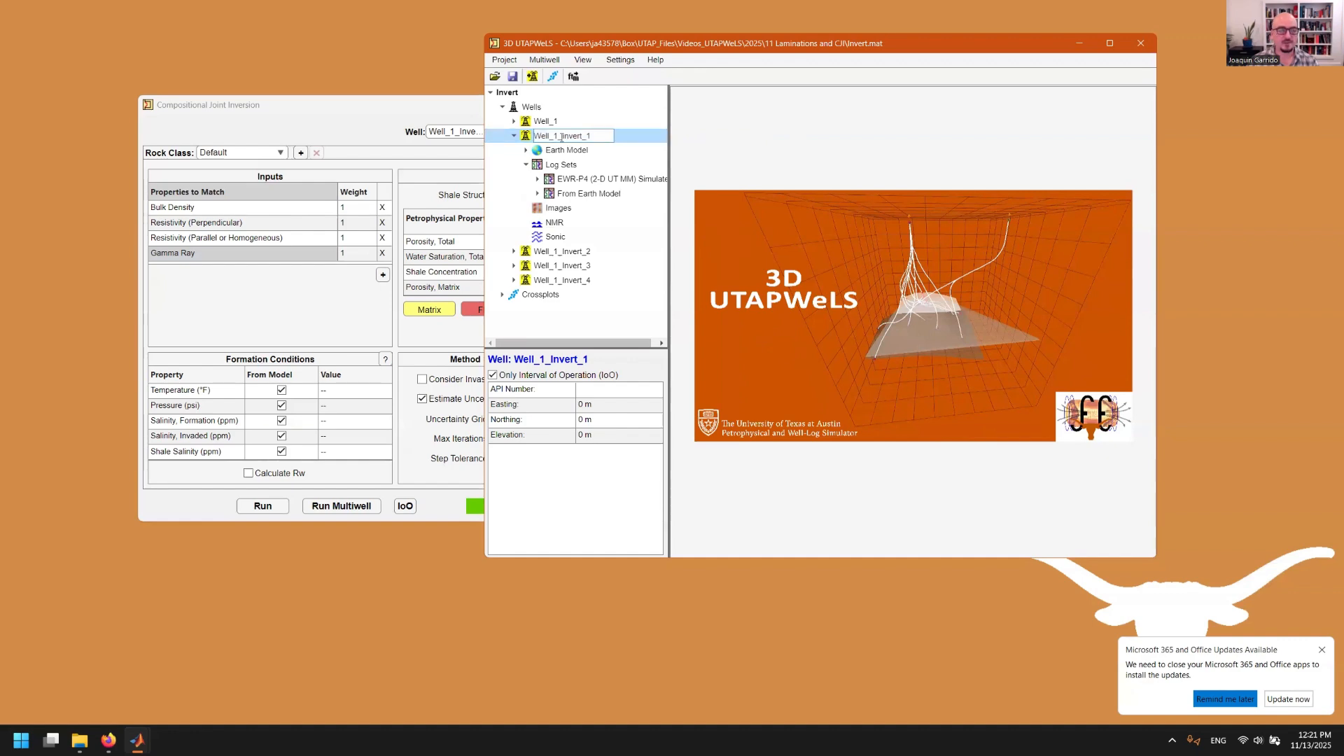
double_click(527, 139)
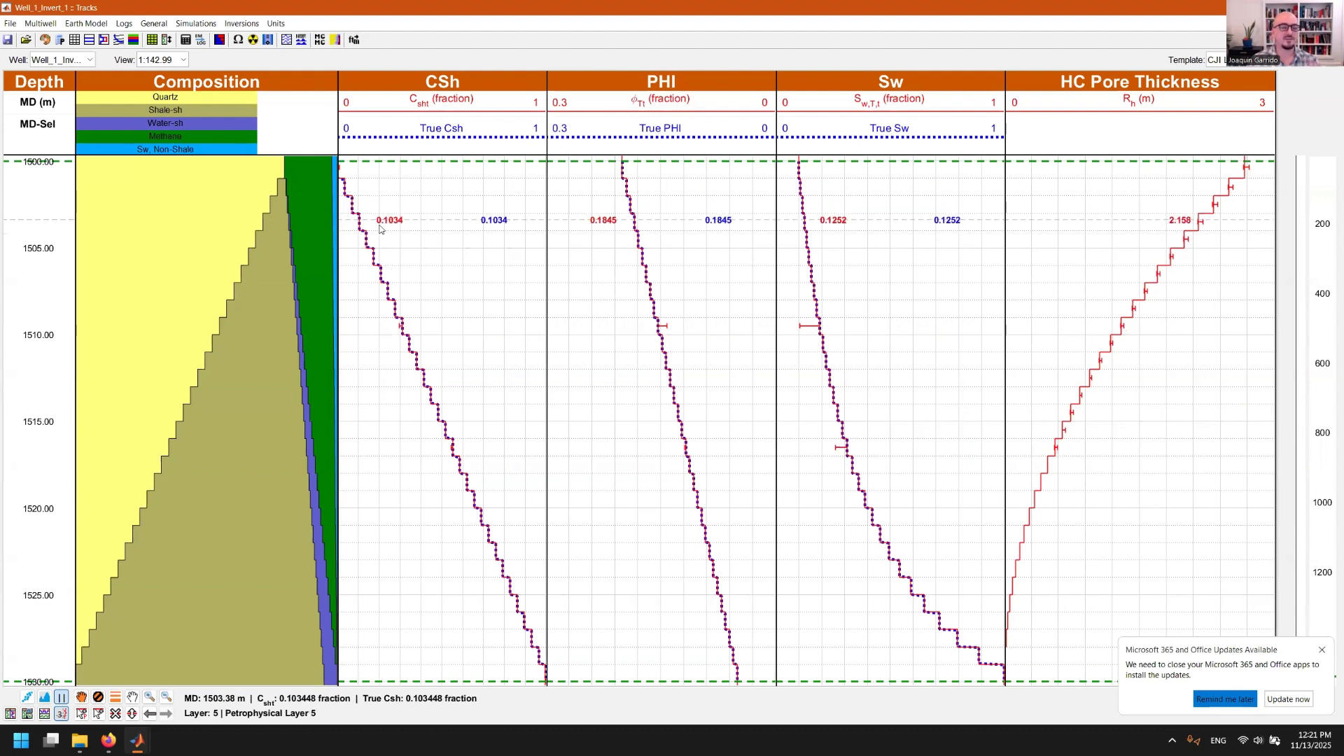
Apply the ttt track template to add RHO, GR and Rh & Rv tracks to Well_1_Invert_1
click(1221, 59)
click(1243, 259)
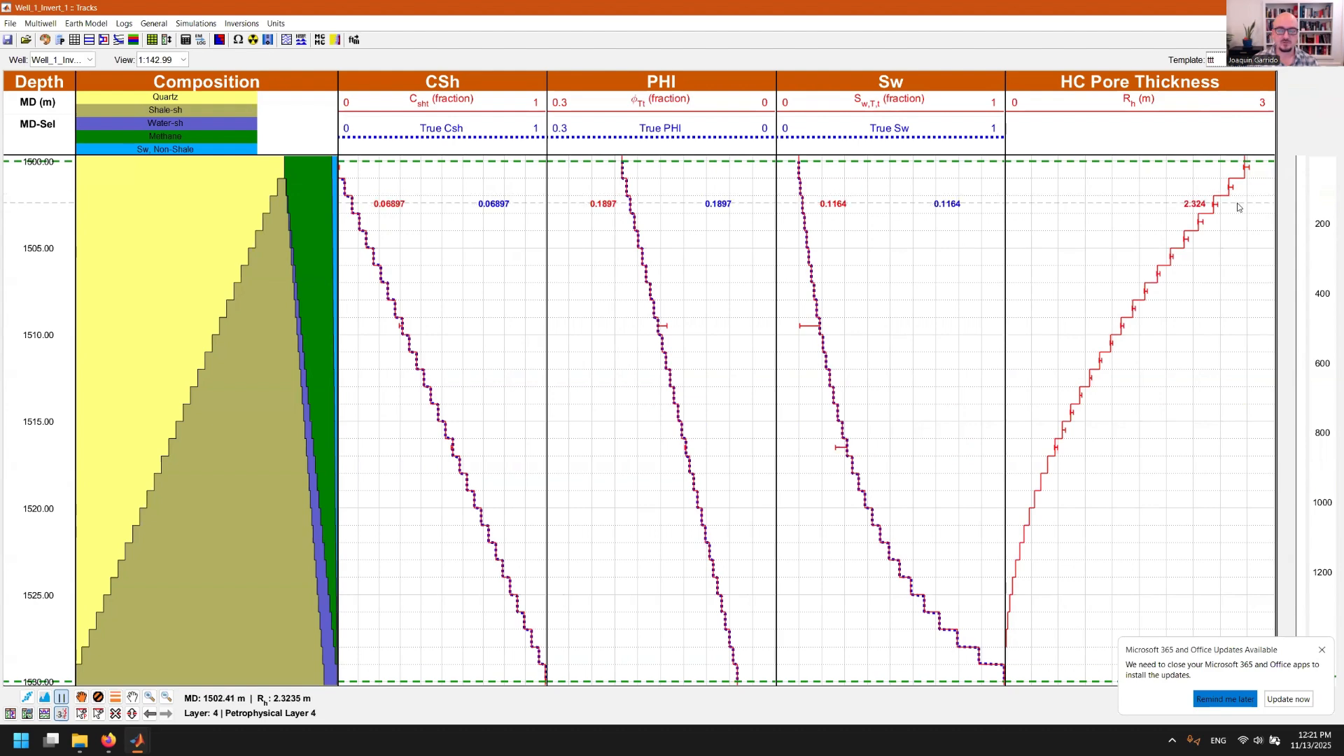
scroll(1239, 208, down, 1)
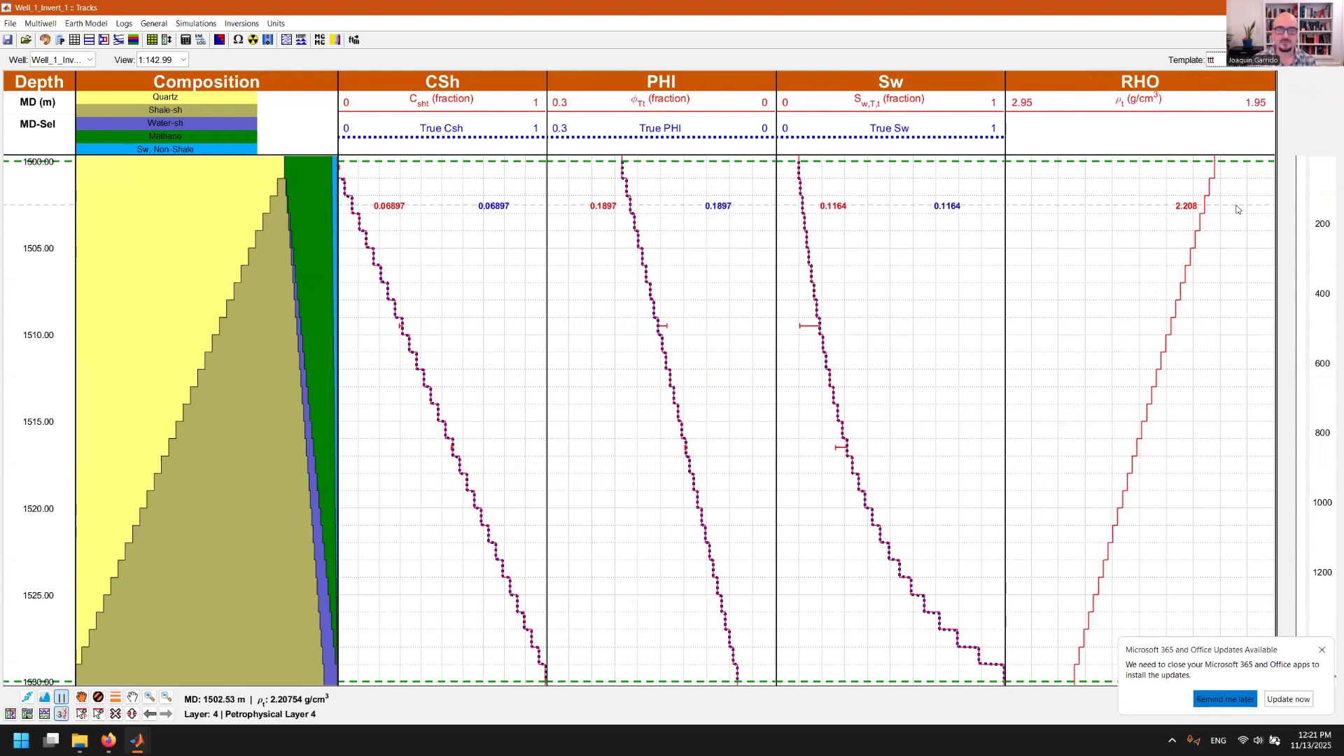
scroll(1257, 86, down, 1)
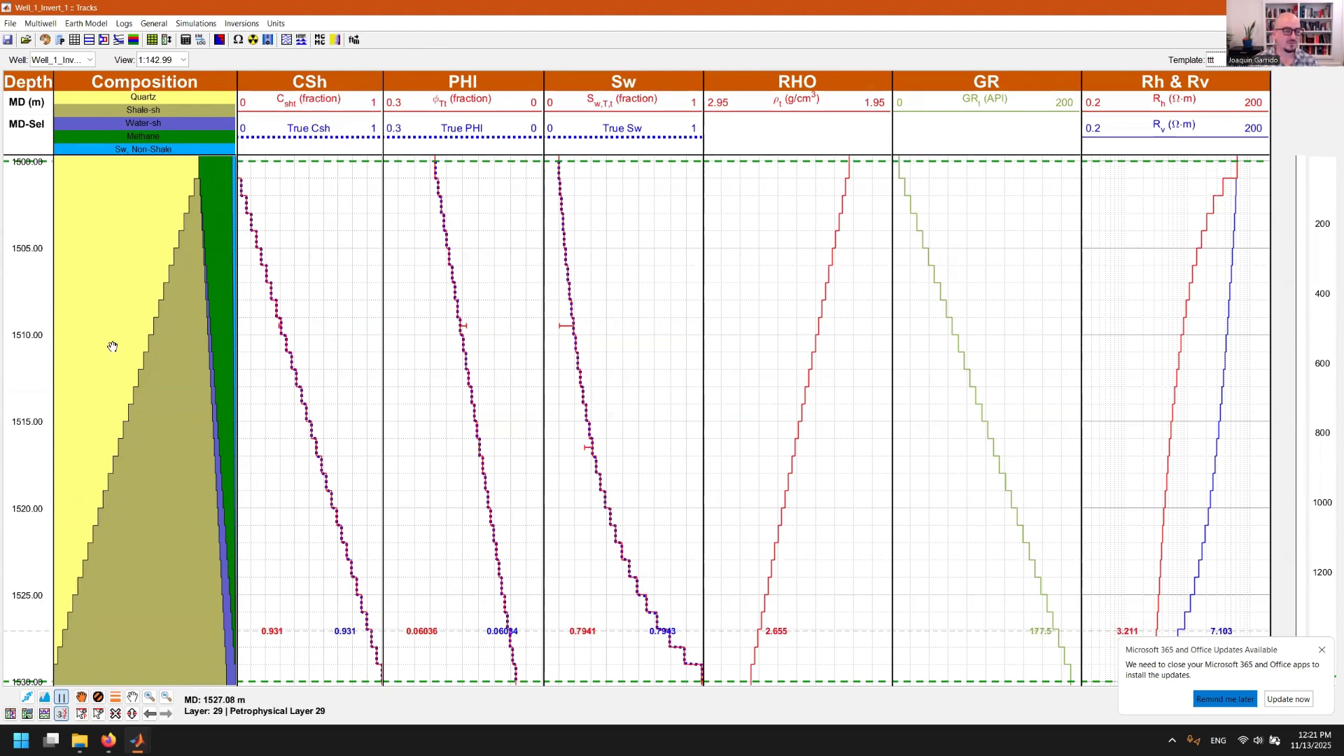
click(98, 695)
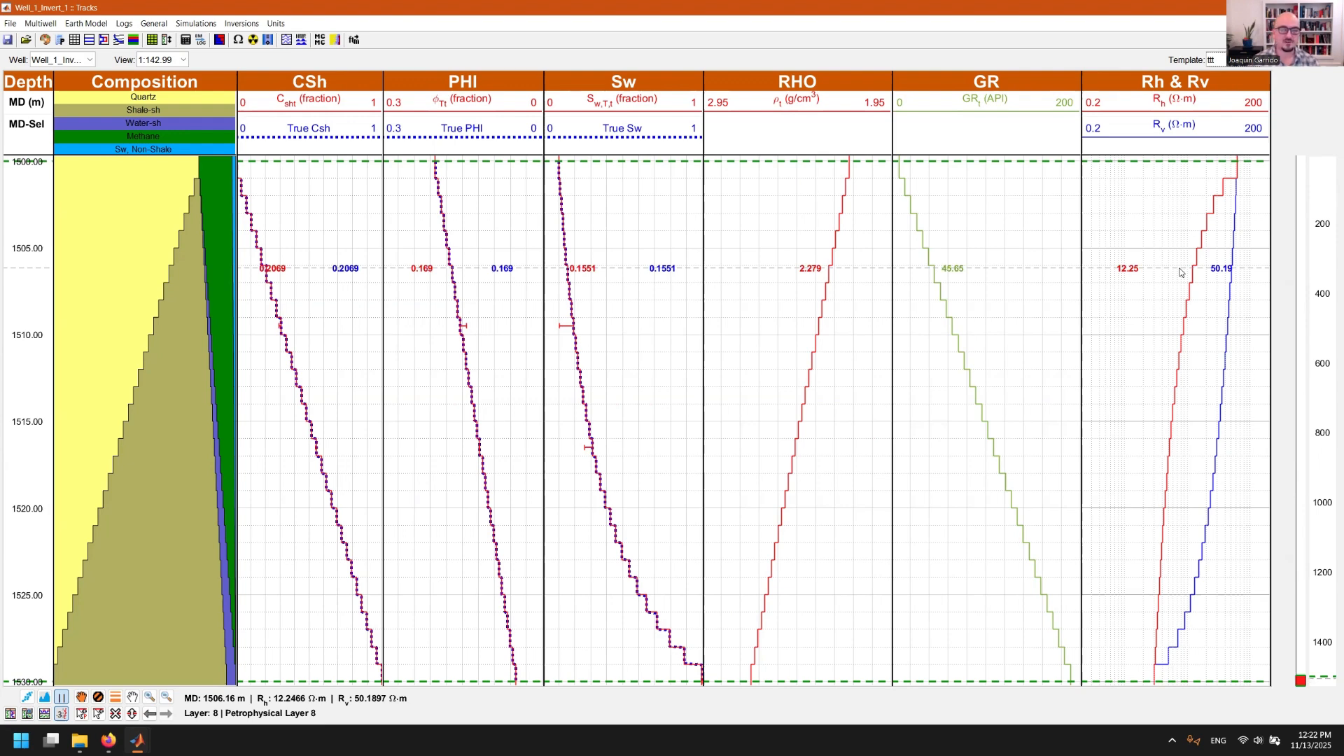
mouse_move(137, 742)
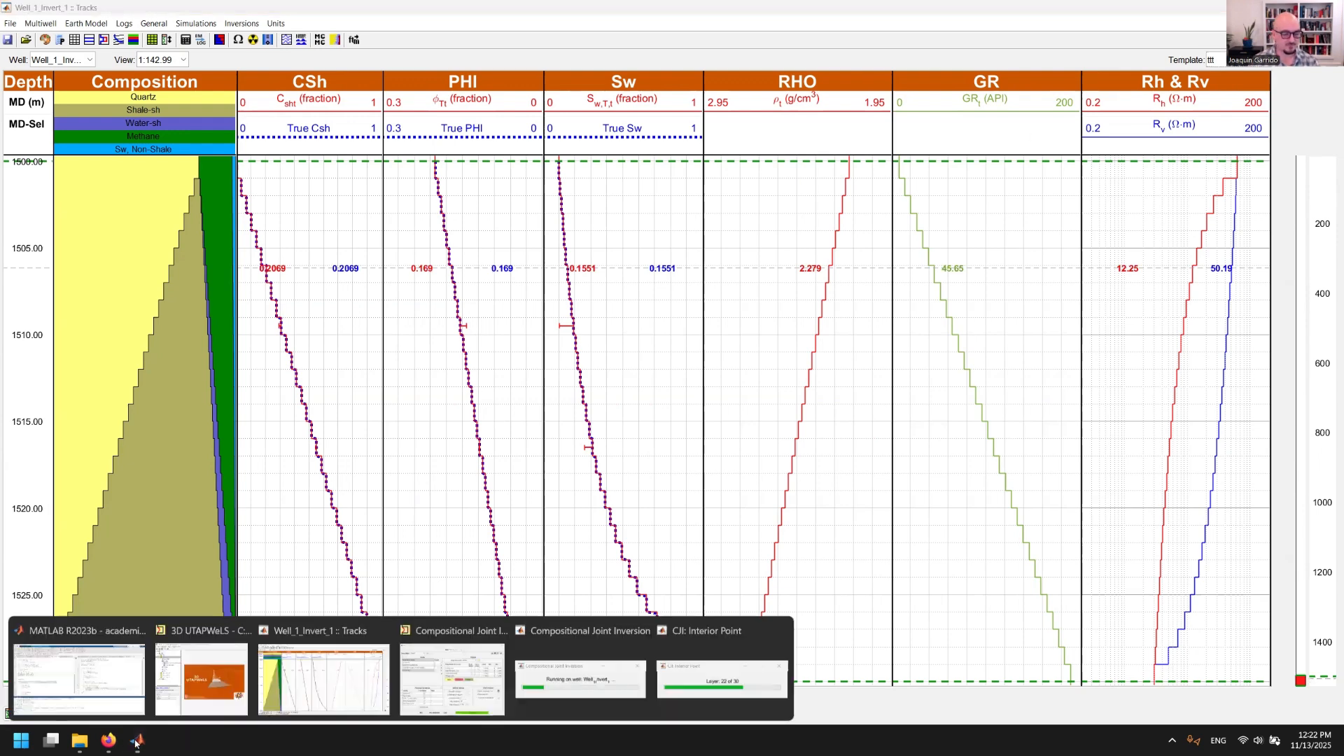
Check the CJI inversion's layer-by-layer progress, then move the True Csh curve into the RHO track
click(455, 676)
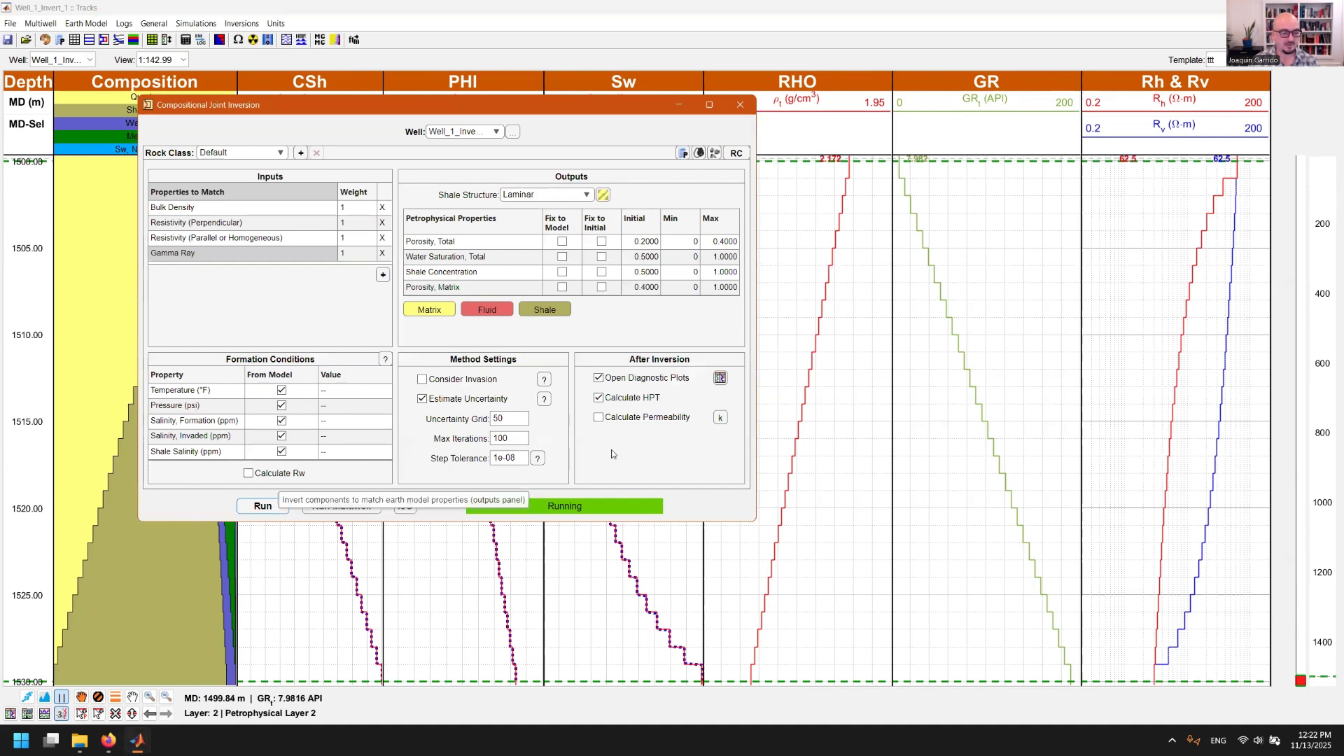
click(138, 740)
click(699, 678)
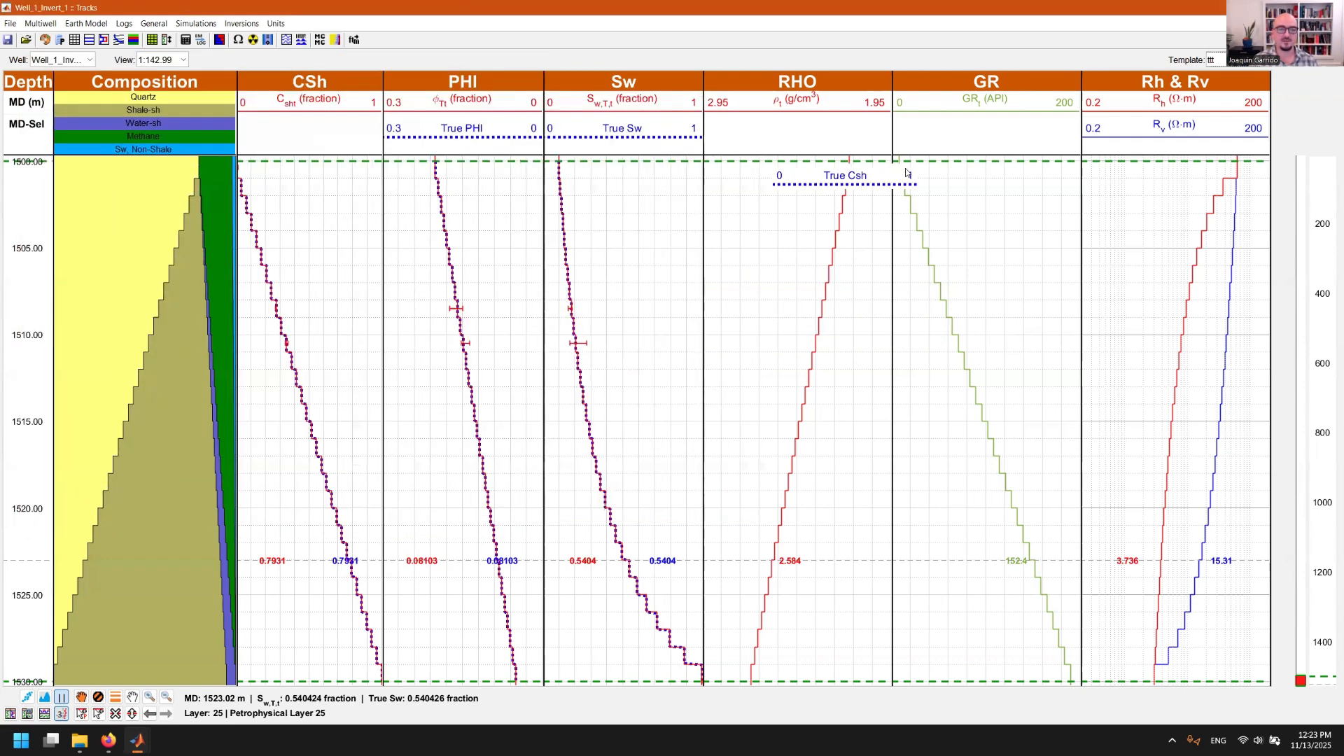
drag(1142, 209, 315, 137)
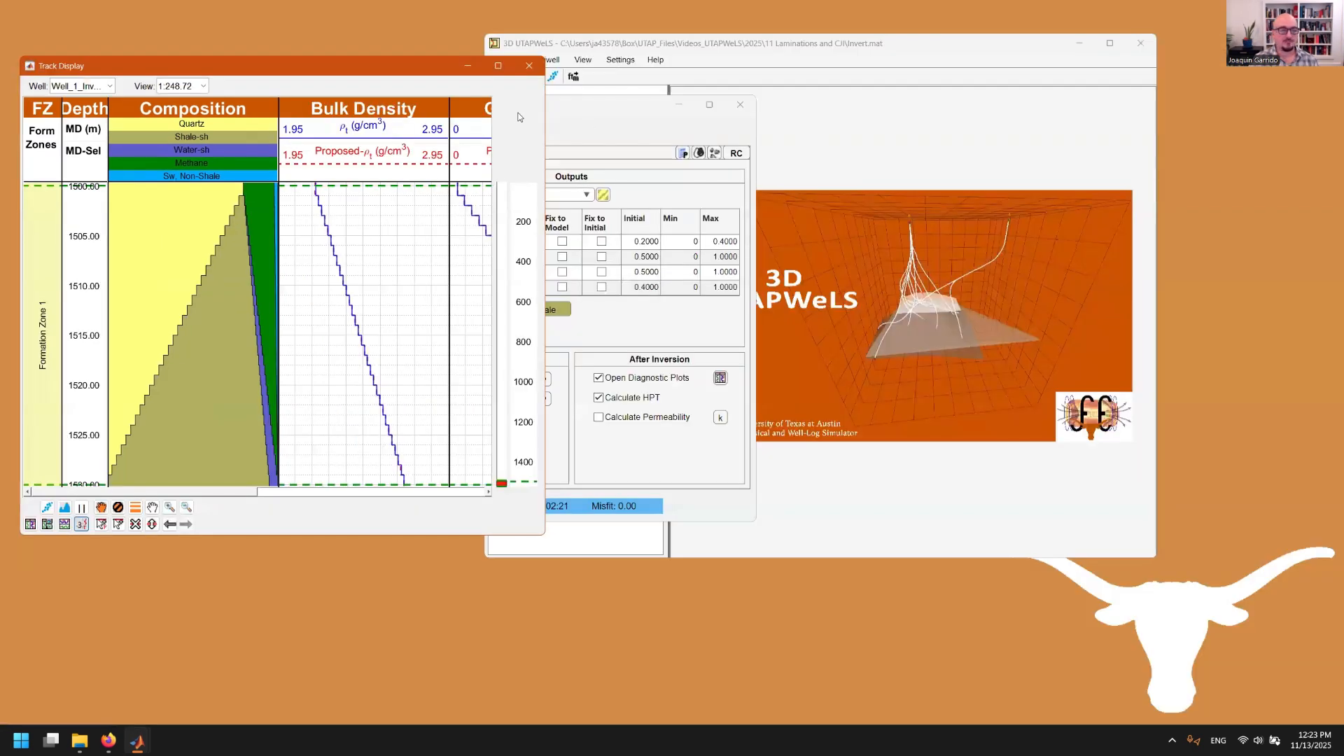
Maximize the diagnostic Track Display, hide the depth read-out, and open the Gamma Ray Track Editor
click(496, 64)
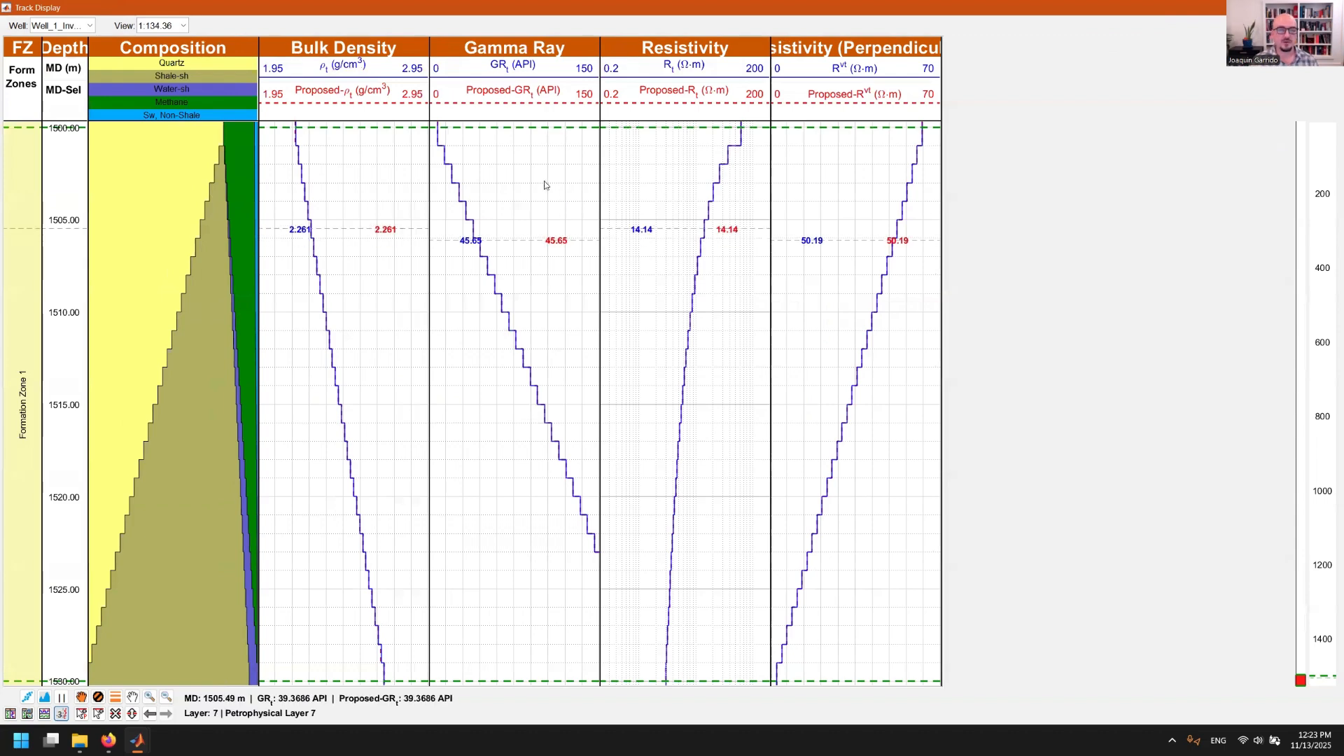
click(62, 697)
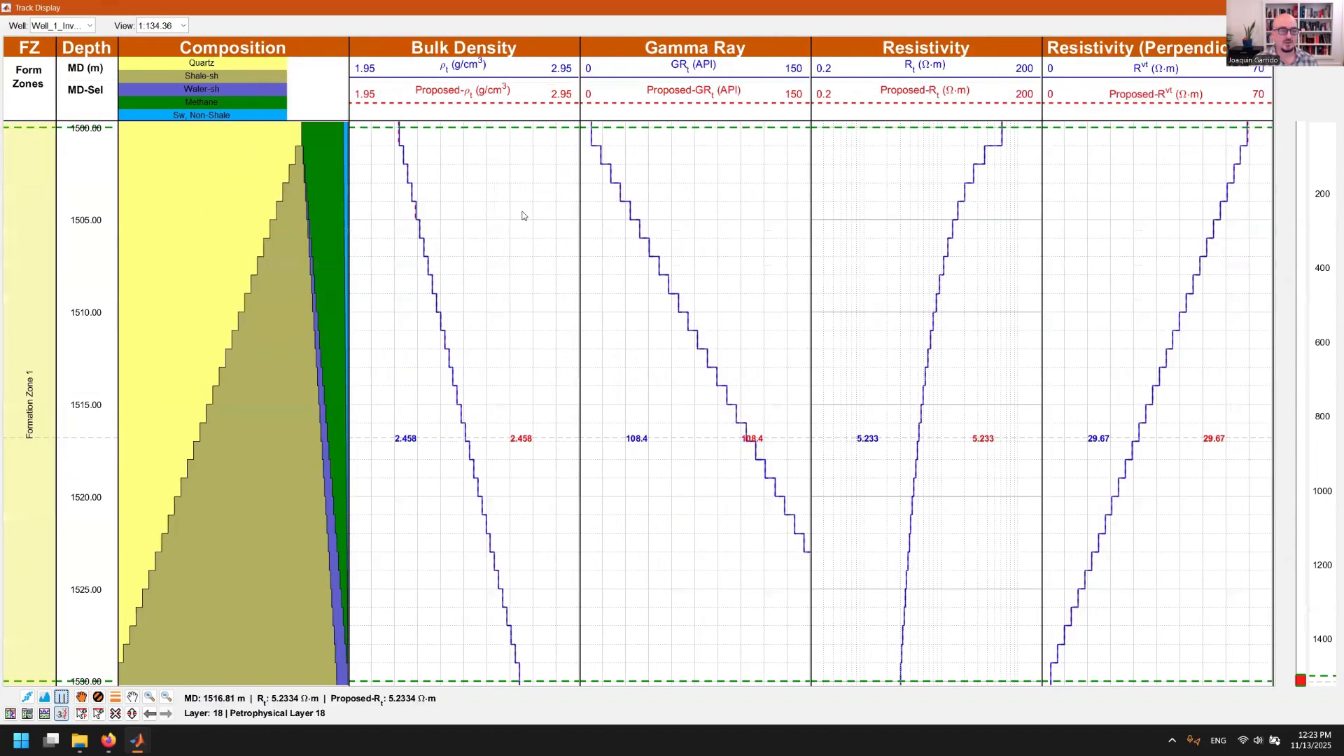
double_click(775, 214)
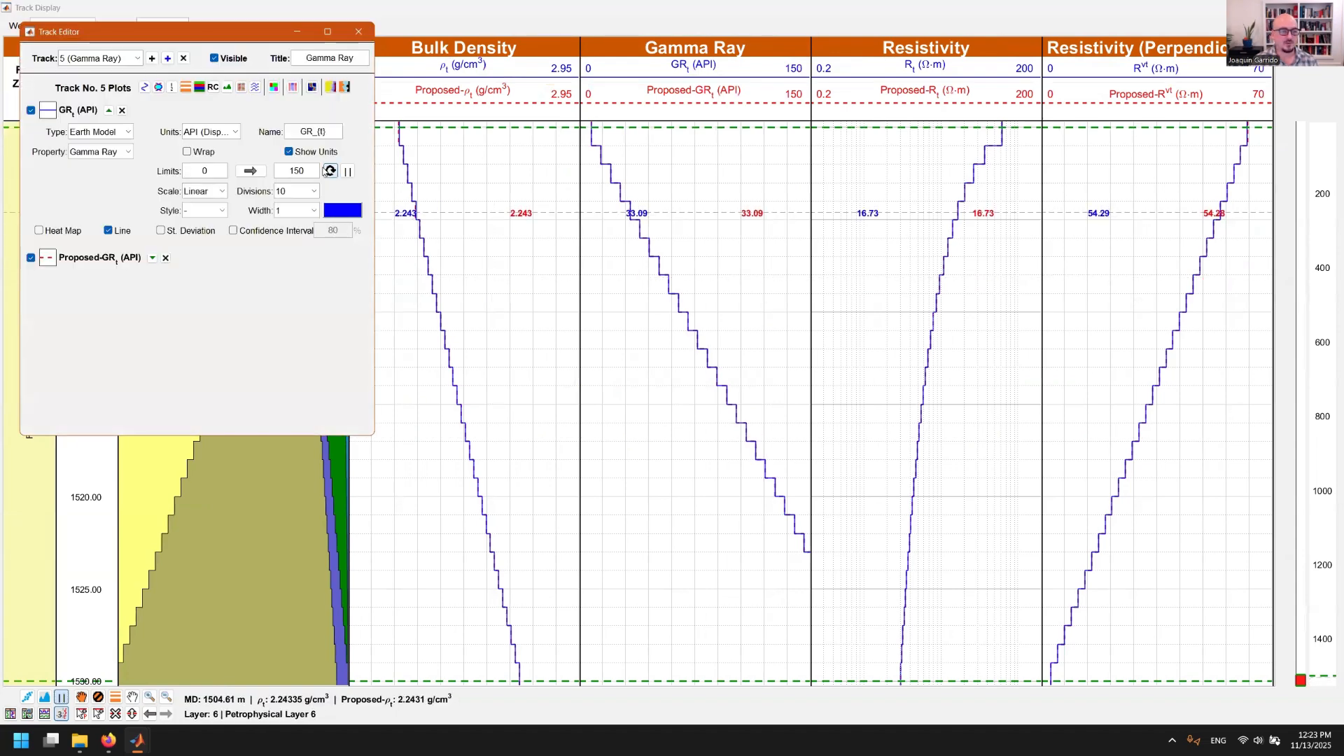
Set the upper limit to 200 API for both the GR and Proposed-GR curves
drag(305, 171, 282, 168)
text(200)
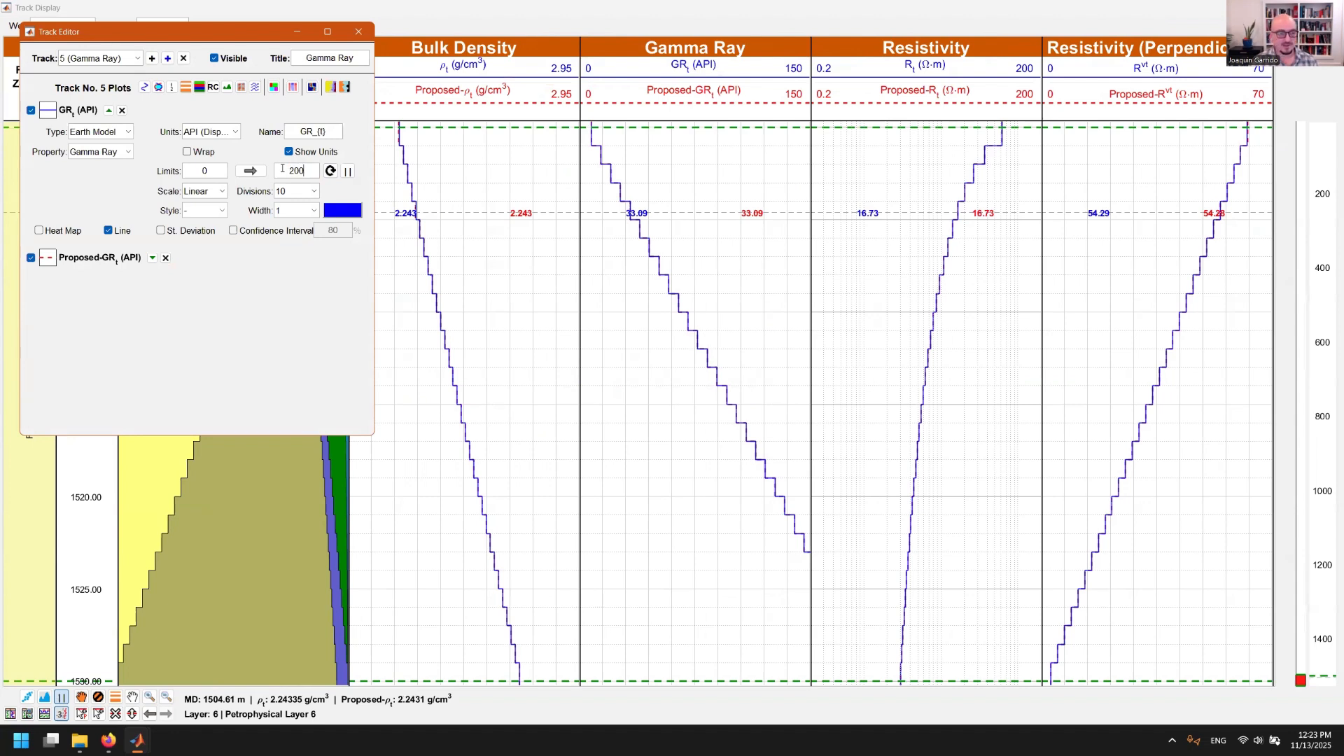
key(Return)
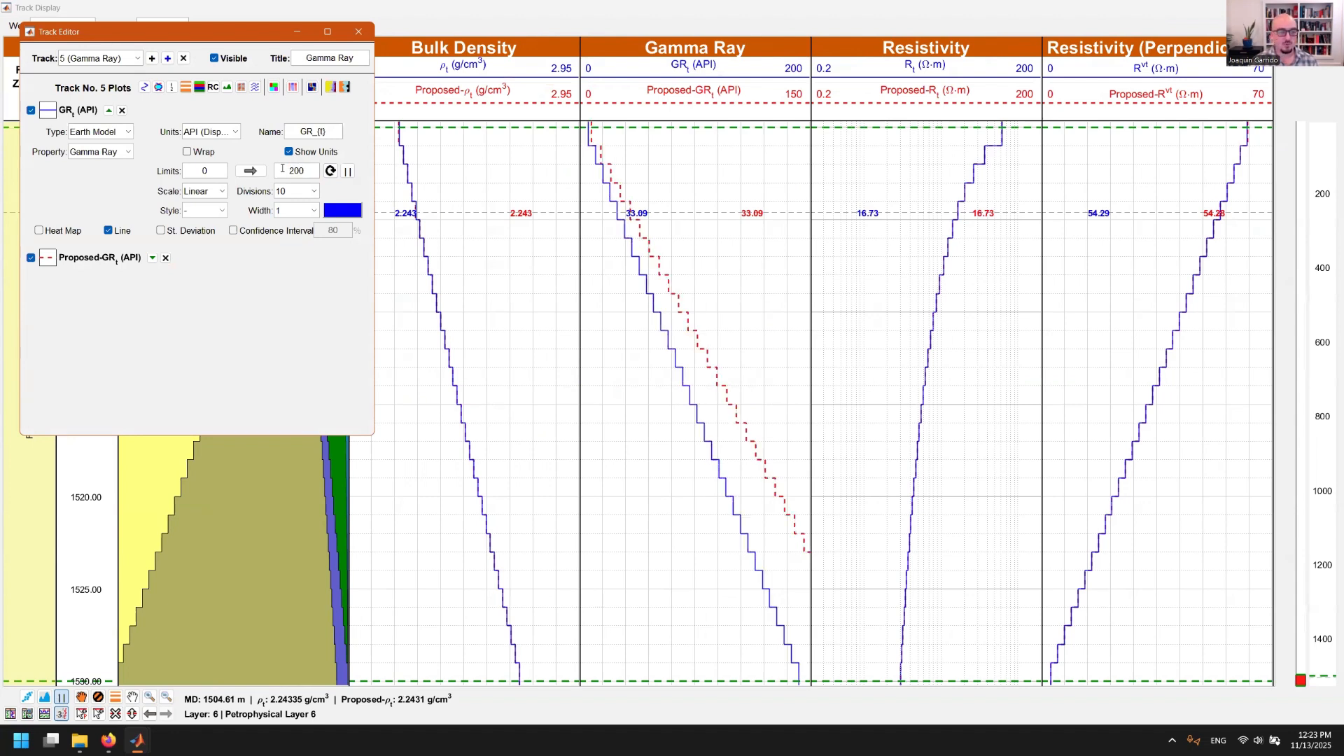
click(347, 171)
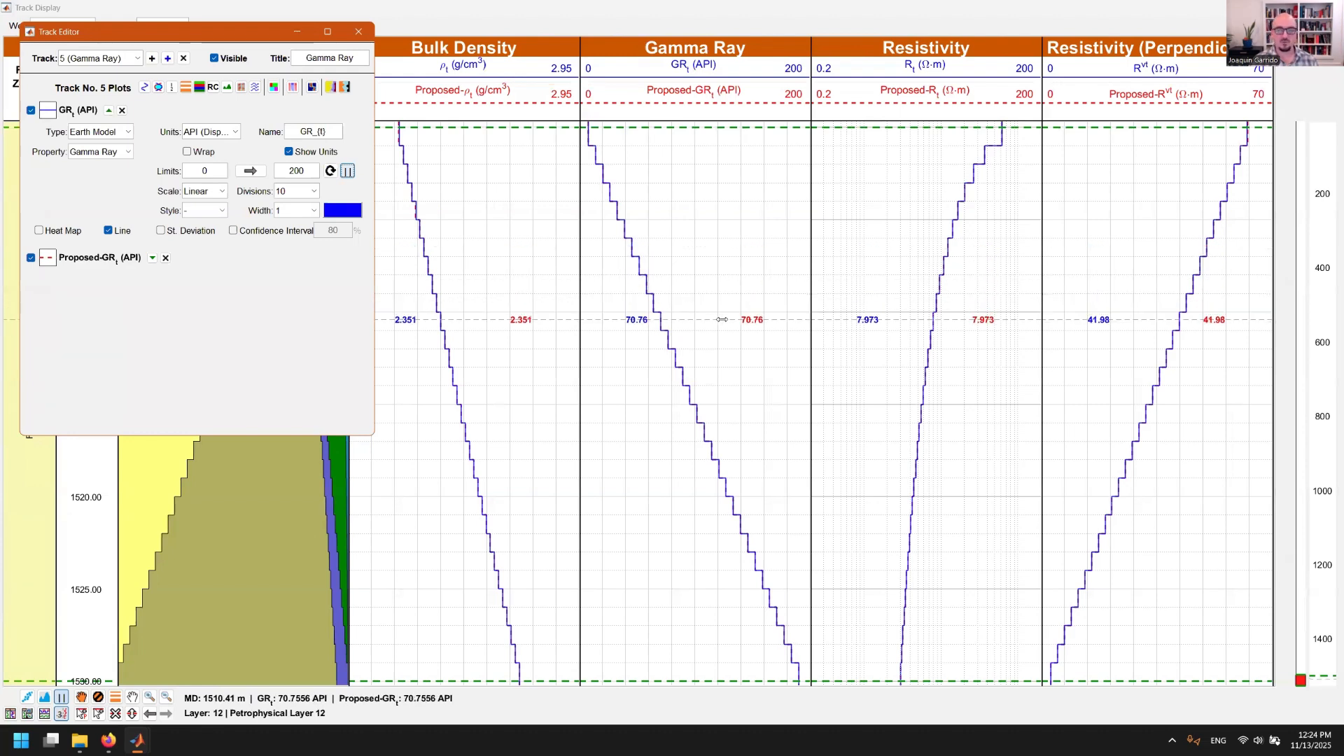
click(358, 32)
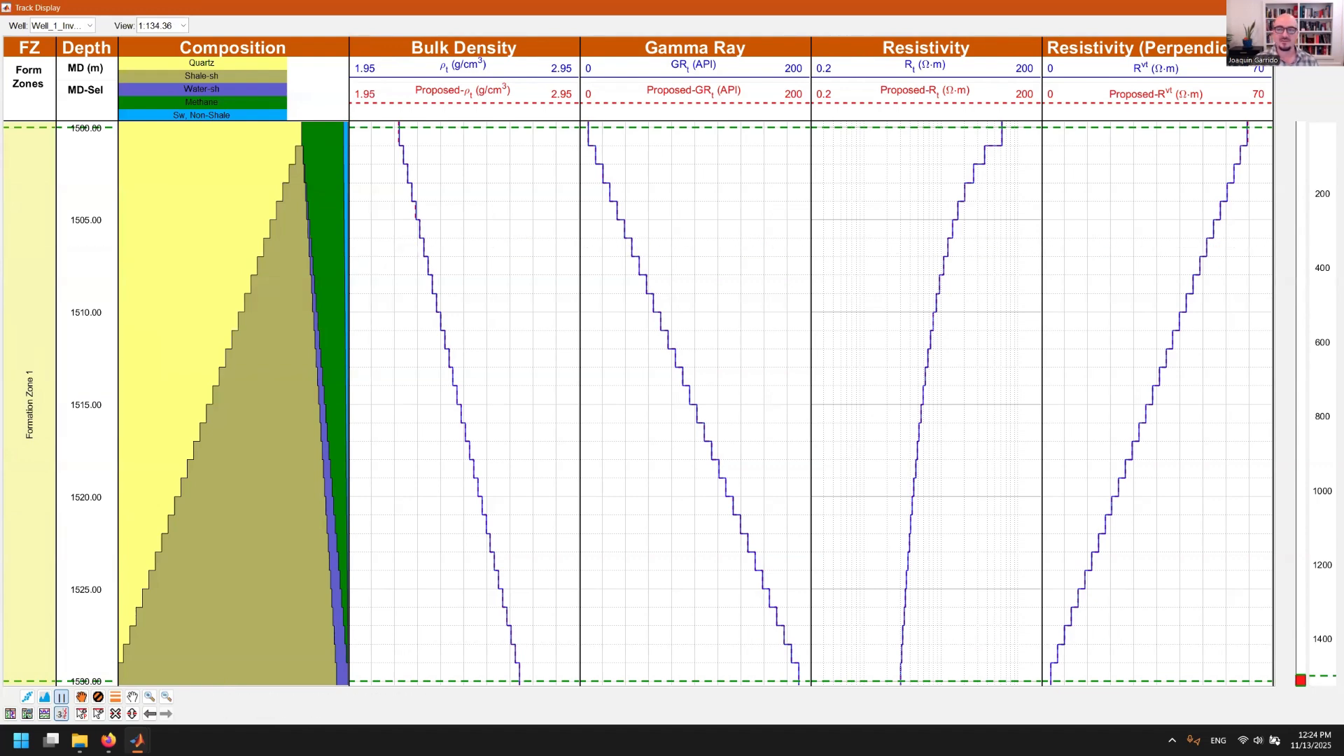
Minimize the Track Display and advance the PowerPoint slideshow to the Inversion Cases slide
click(1267, 8)
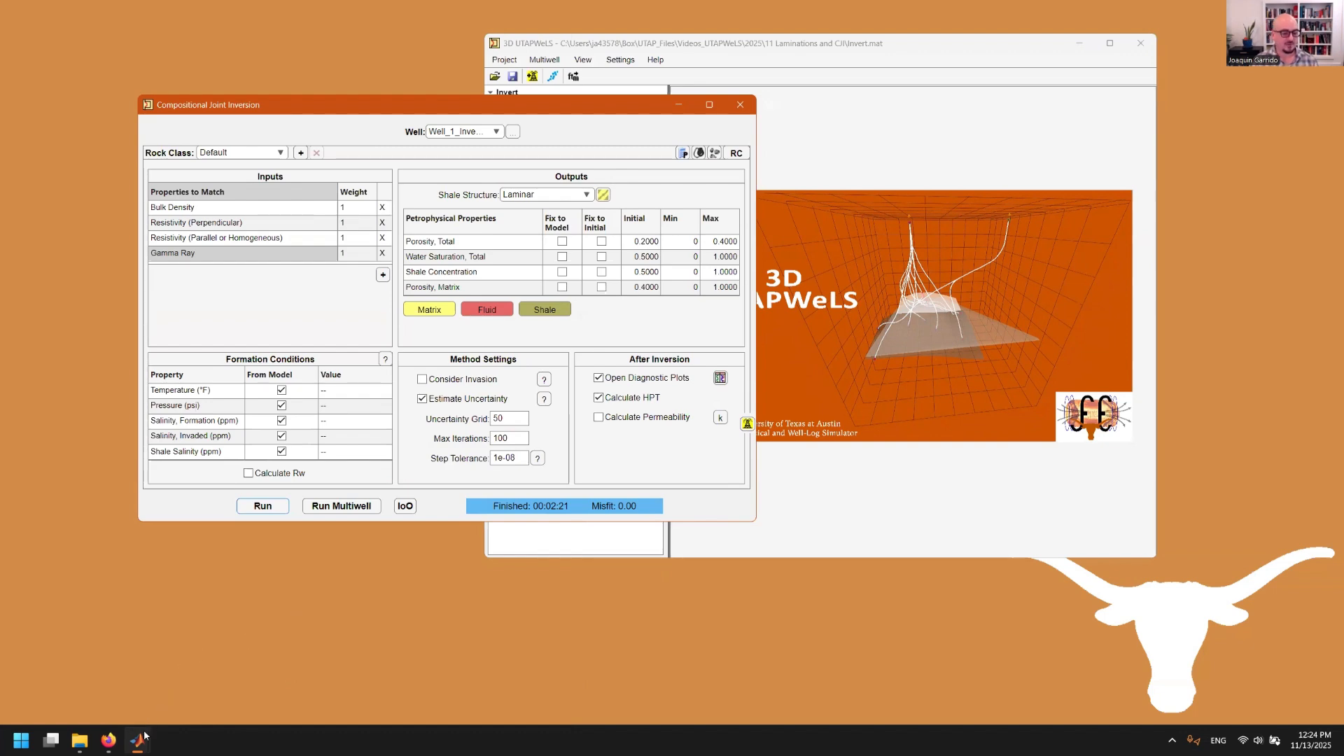
mouse_move(140, 741)
click(610, 713)
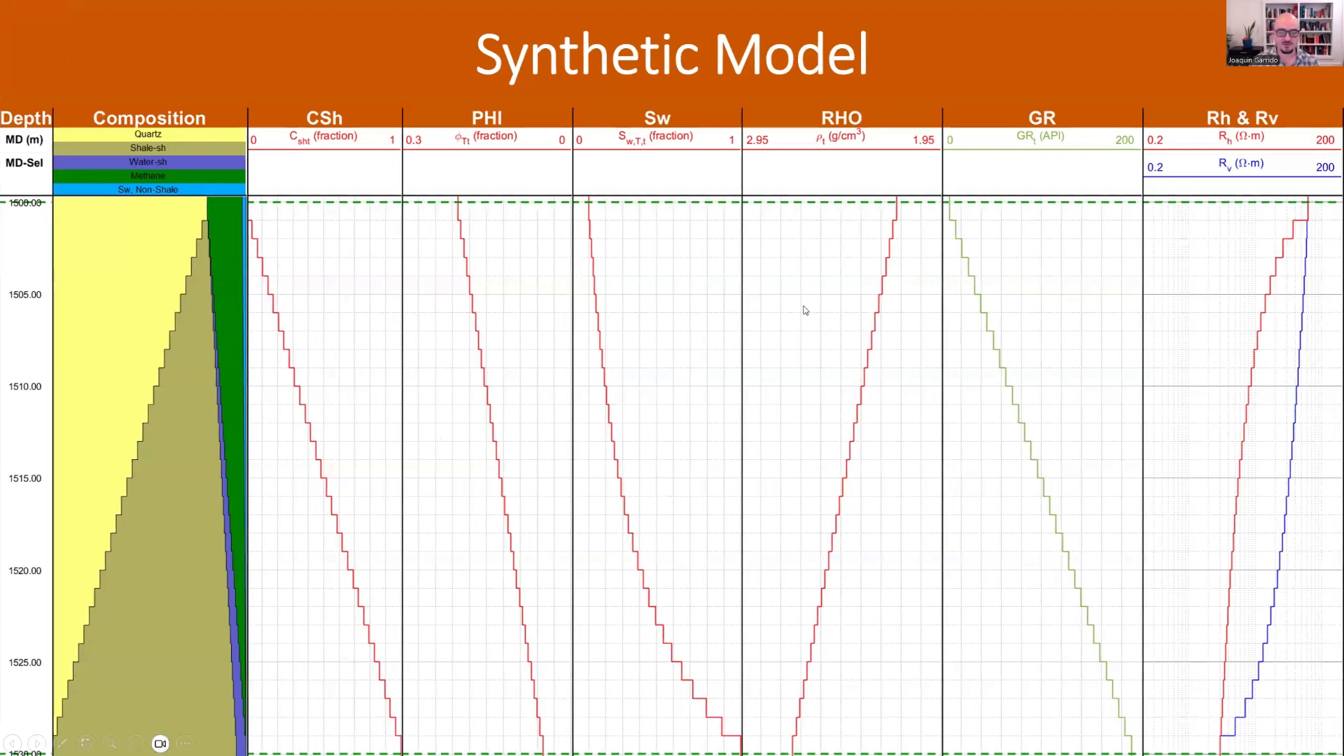
key(Right)
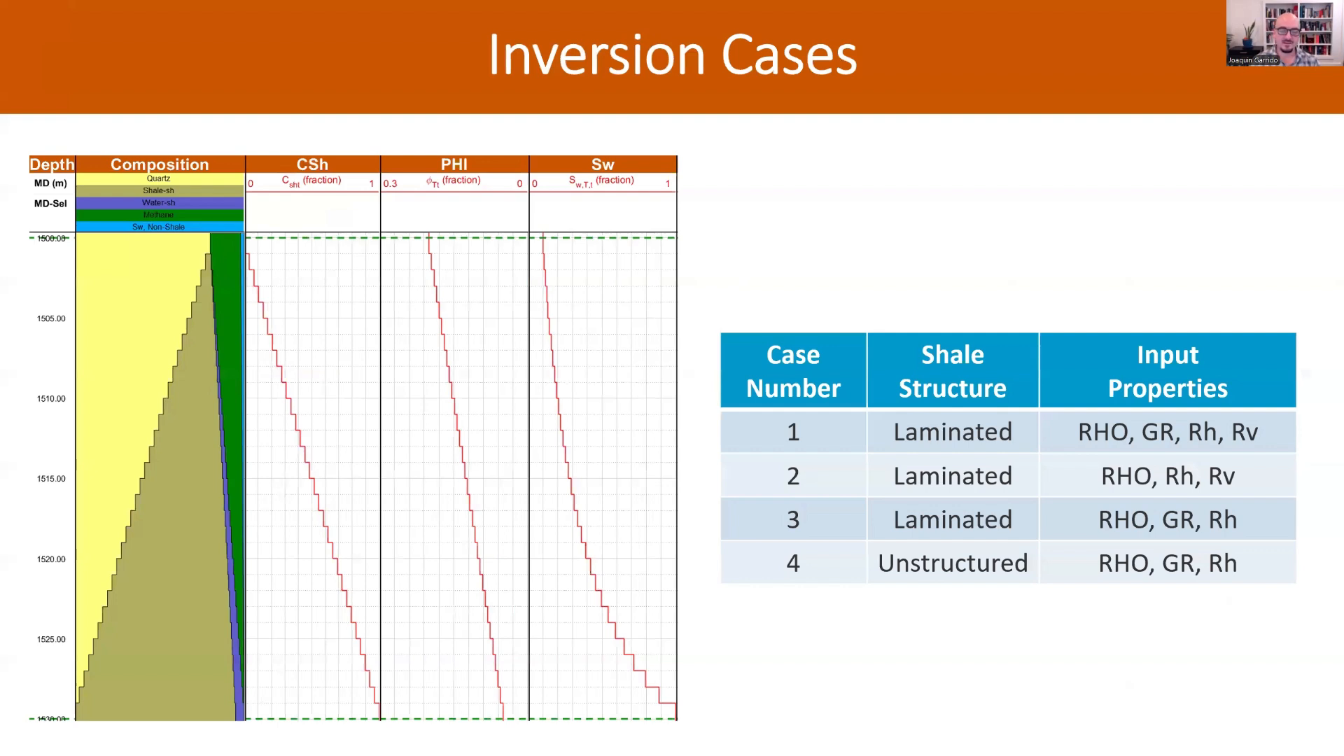